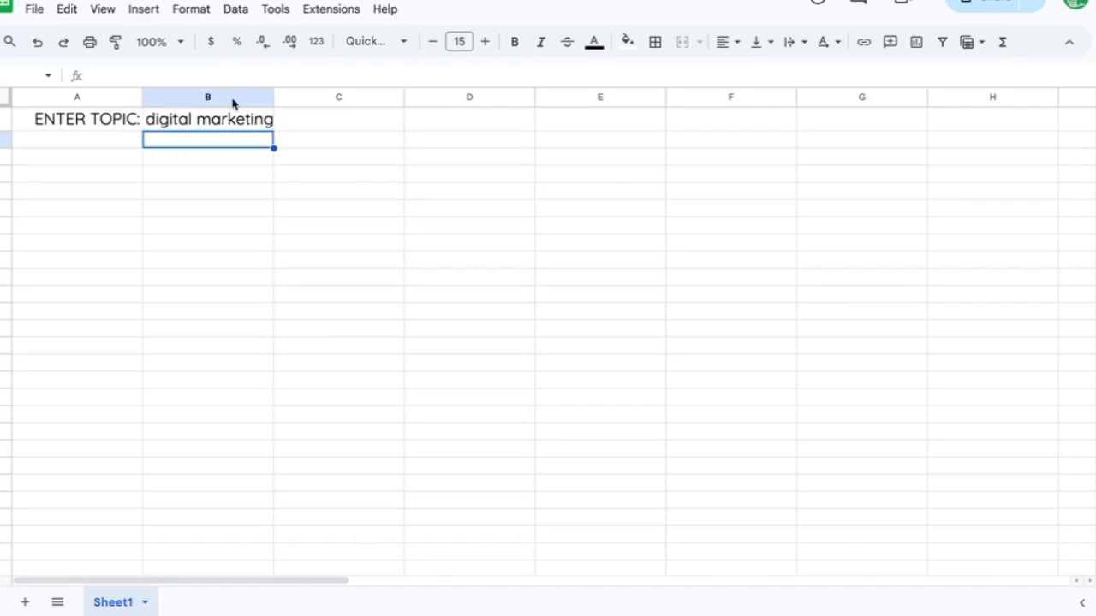
Widen column B slightly and enter =B1&" with this one simple trick" in cell B4
left_click_drag(274, 96, 308, 95)
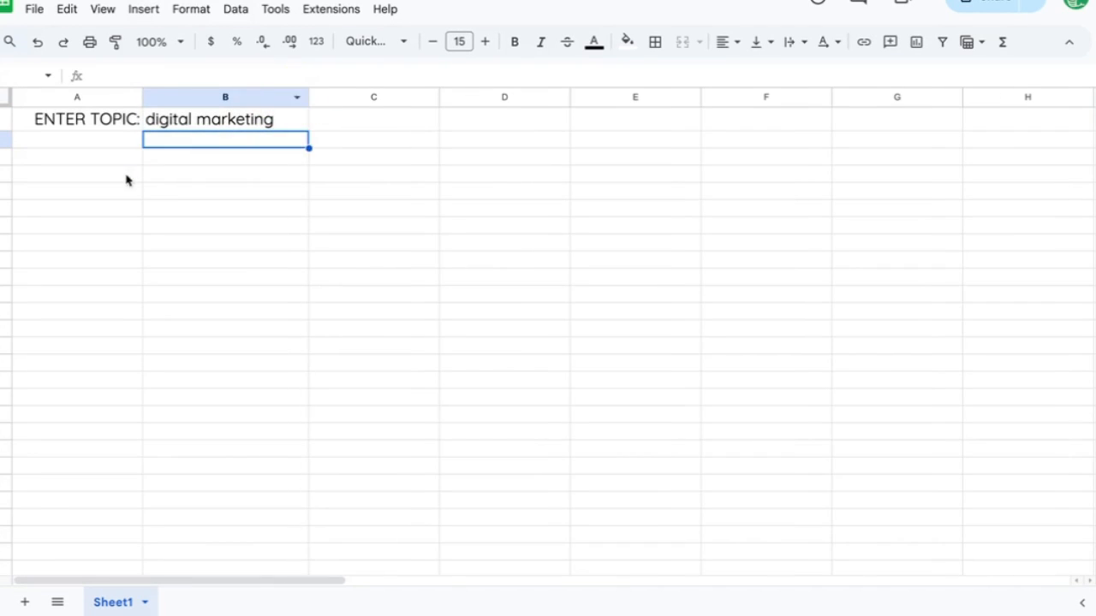
left_click(128, 174)
left_click(187, 172)
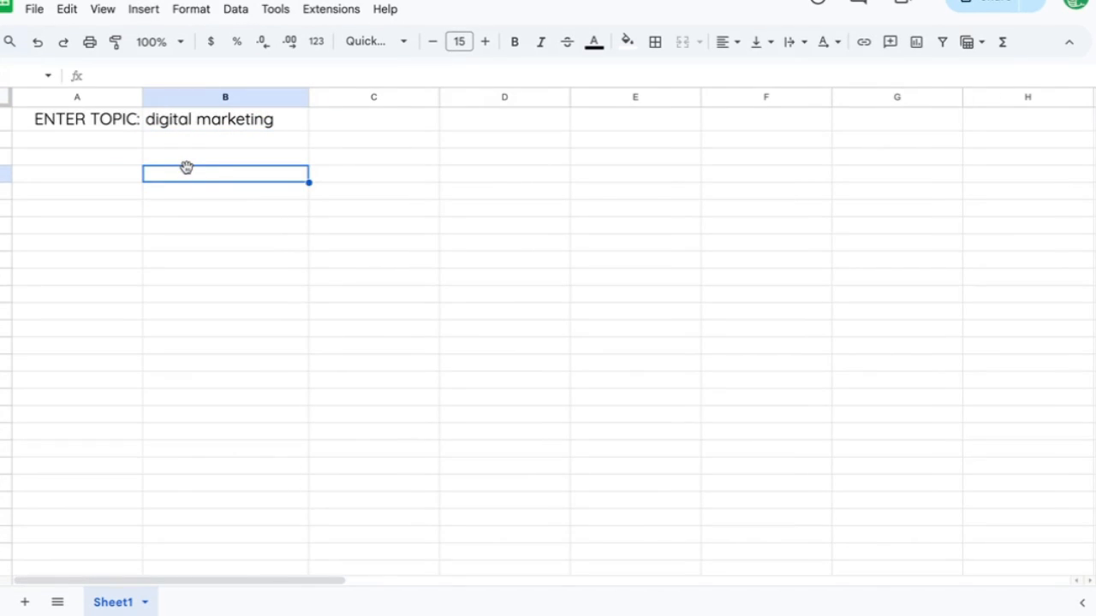
type("=")
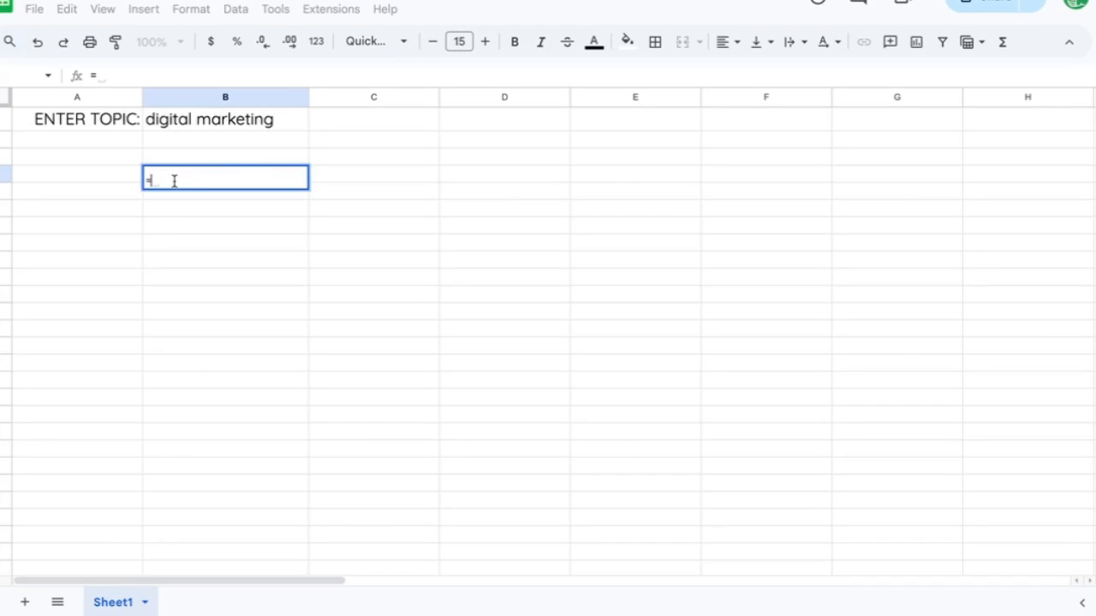
left_click(184, 119)
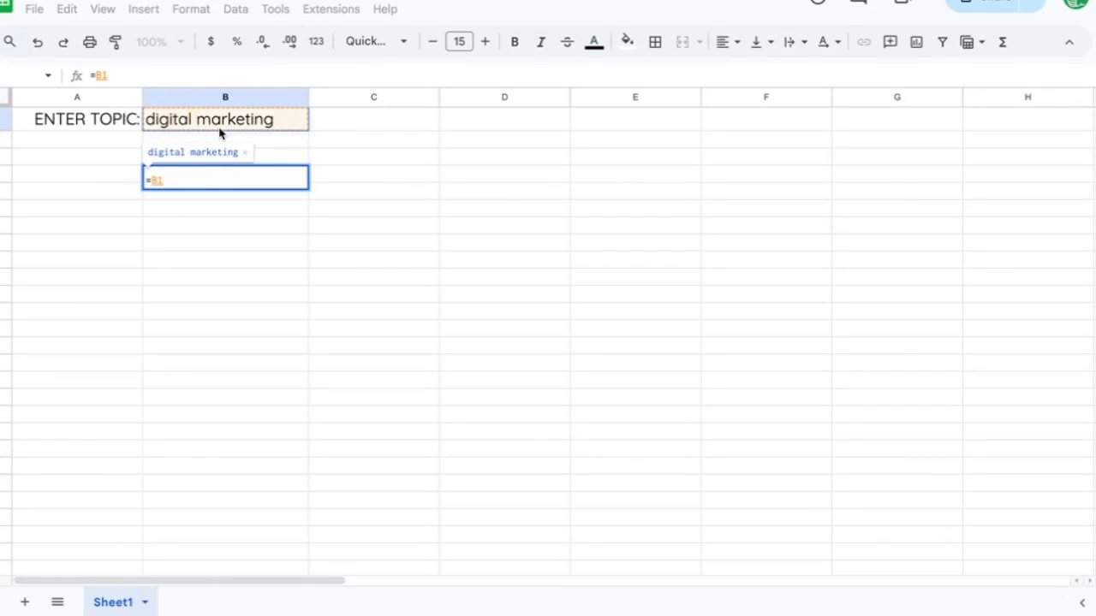
type("&")
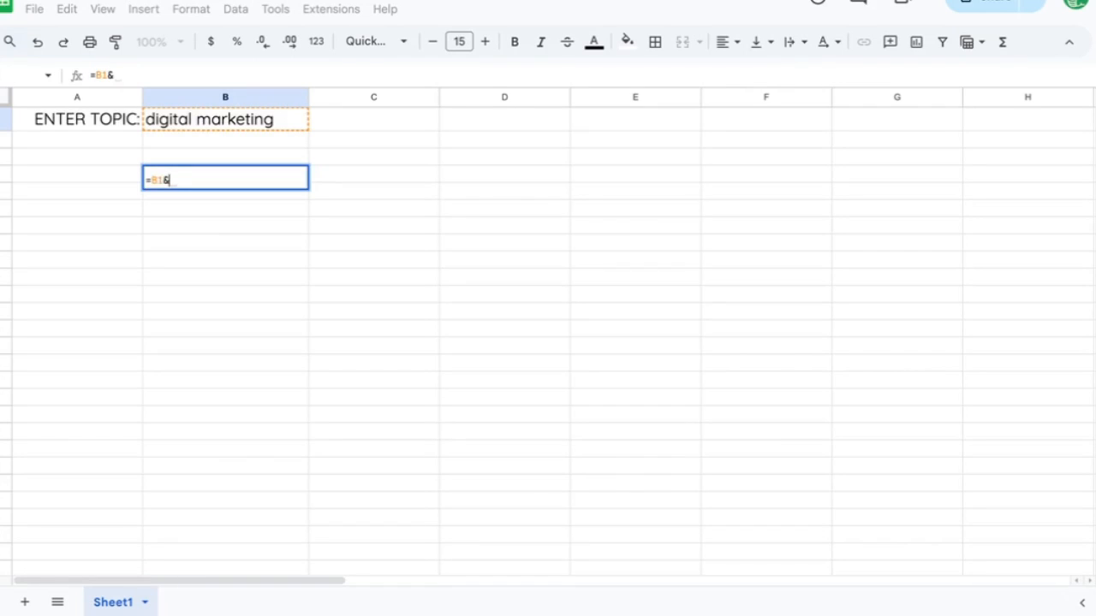
type("\"")
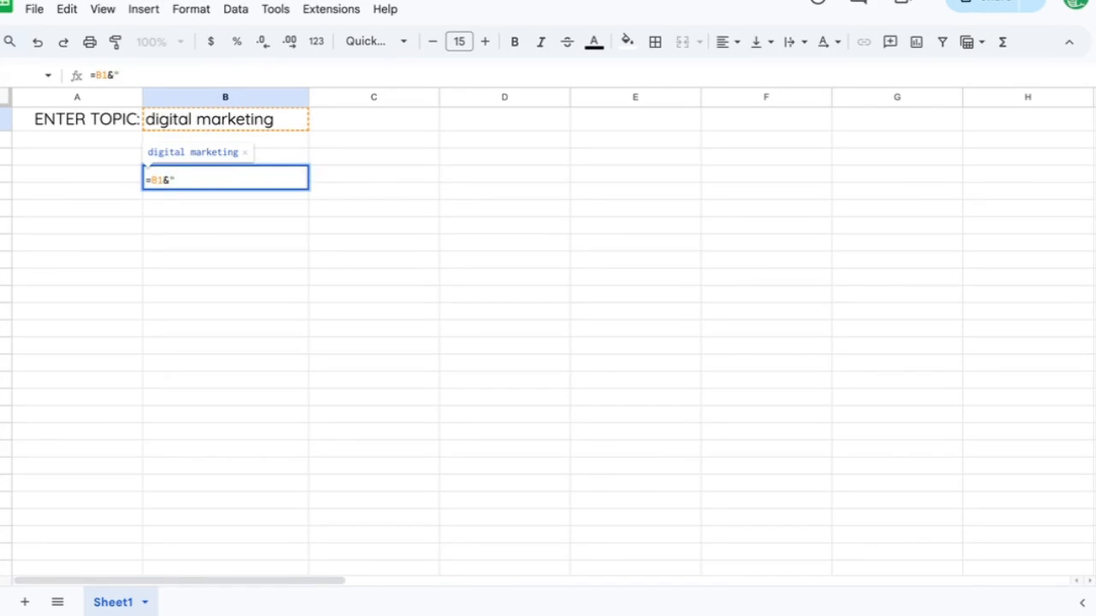
type(" with this one ")
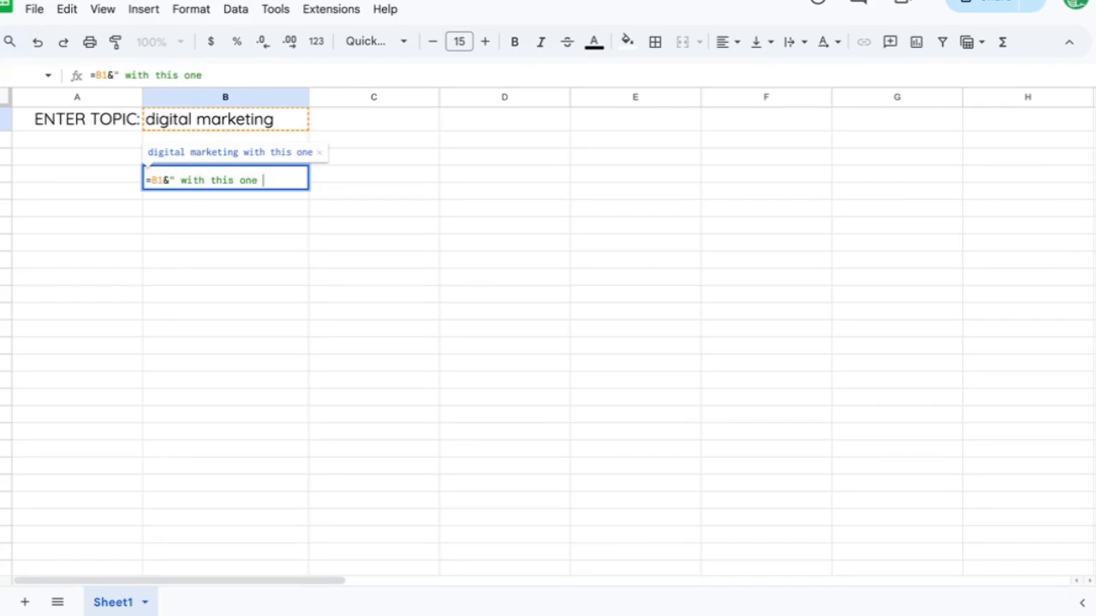
type("simple trick\"")
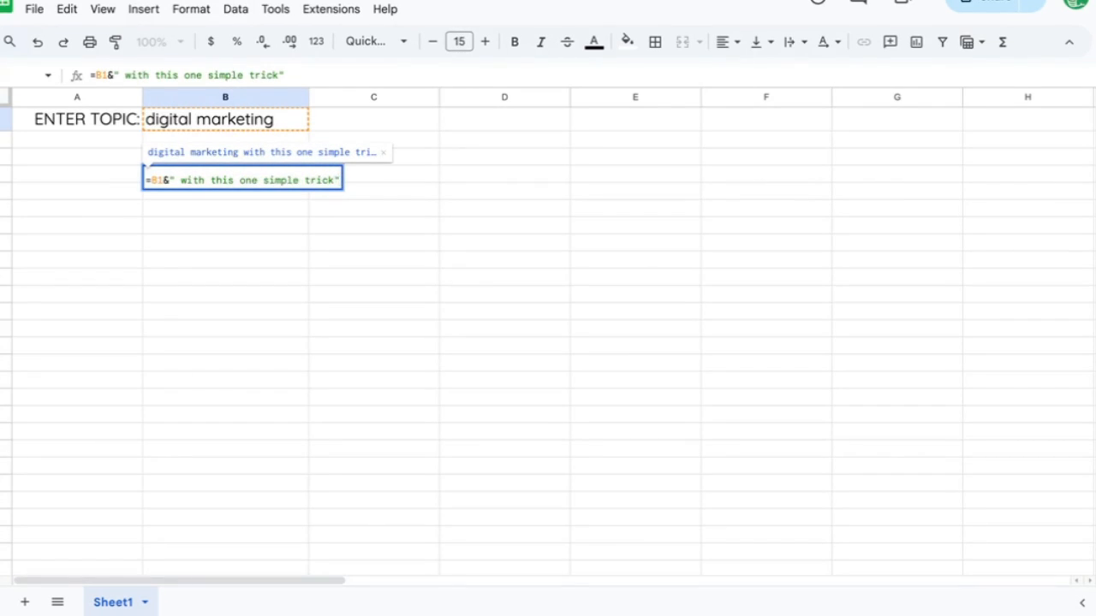
key("Return")
left_click(225, 177)
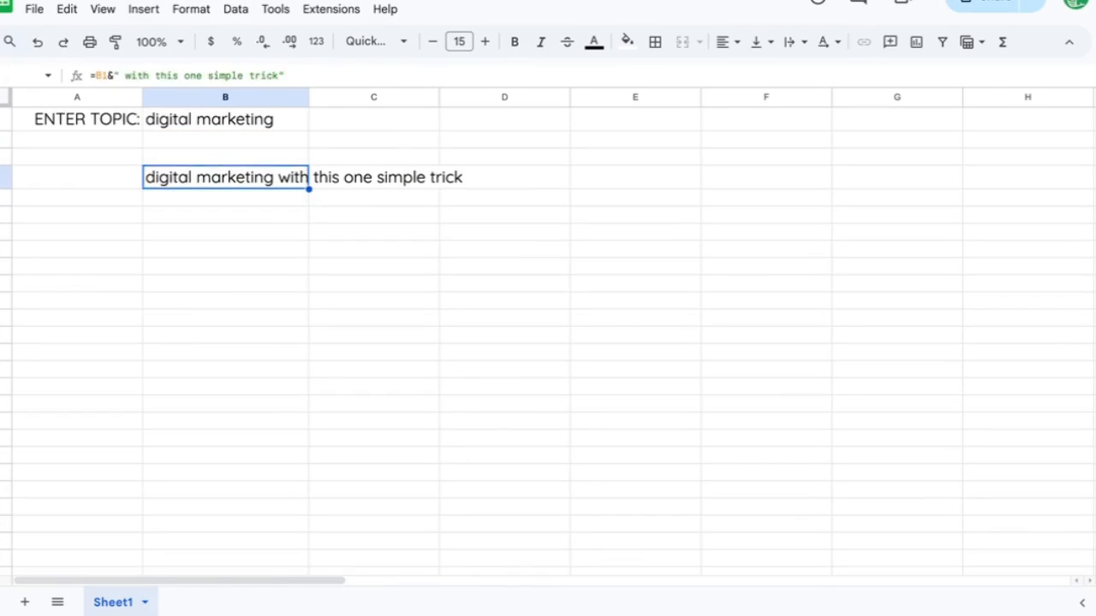
Build a second headline in cell B5 with the formula ="One simple trick for "&B1
left_click(225, 197)
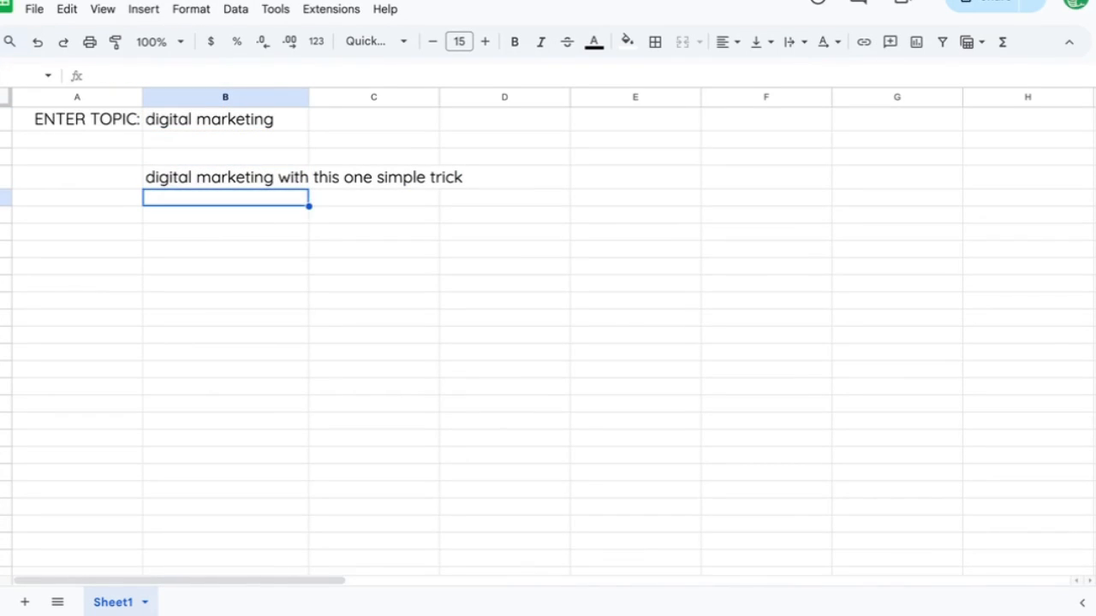
type("=")
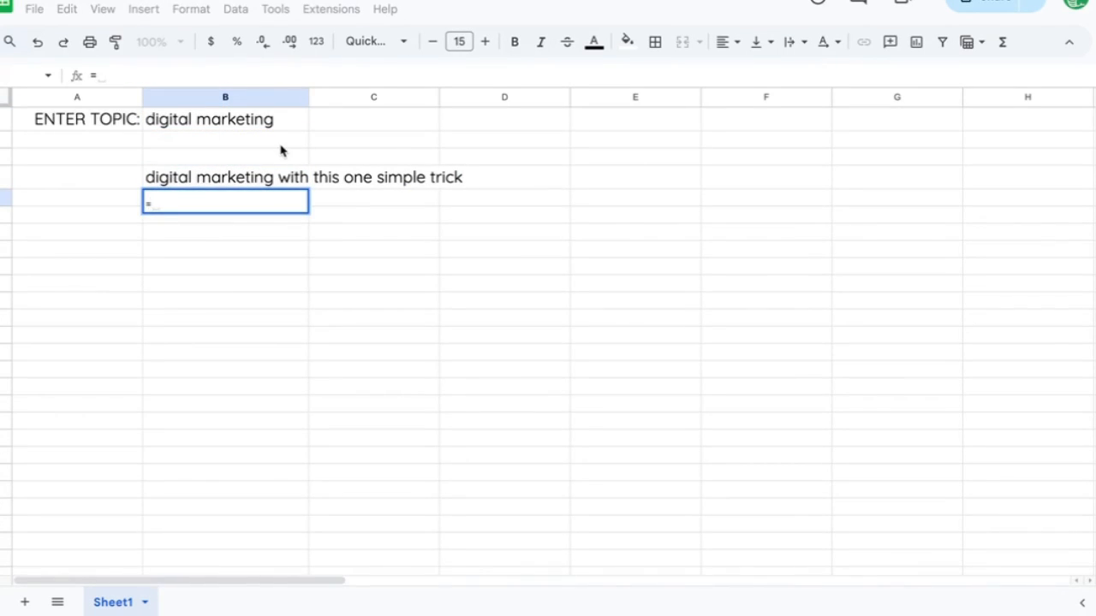
type("\"One simple trick to")
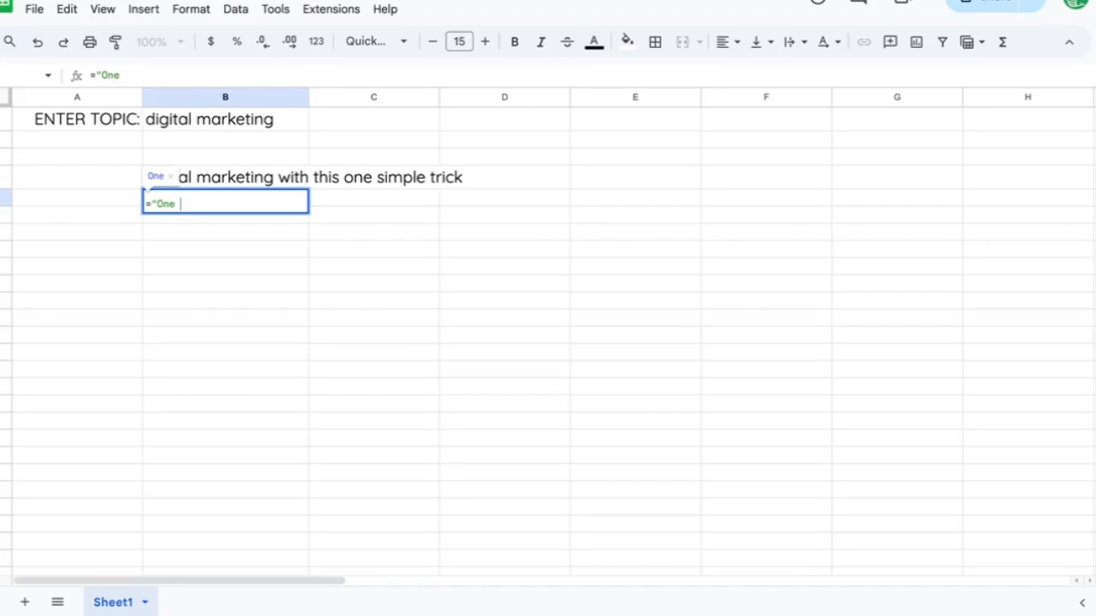
key("BackSpace")
key("BackSpace")
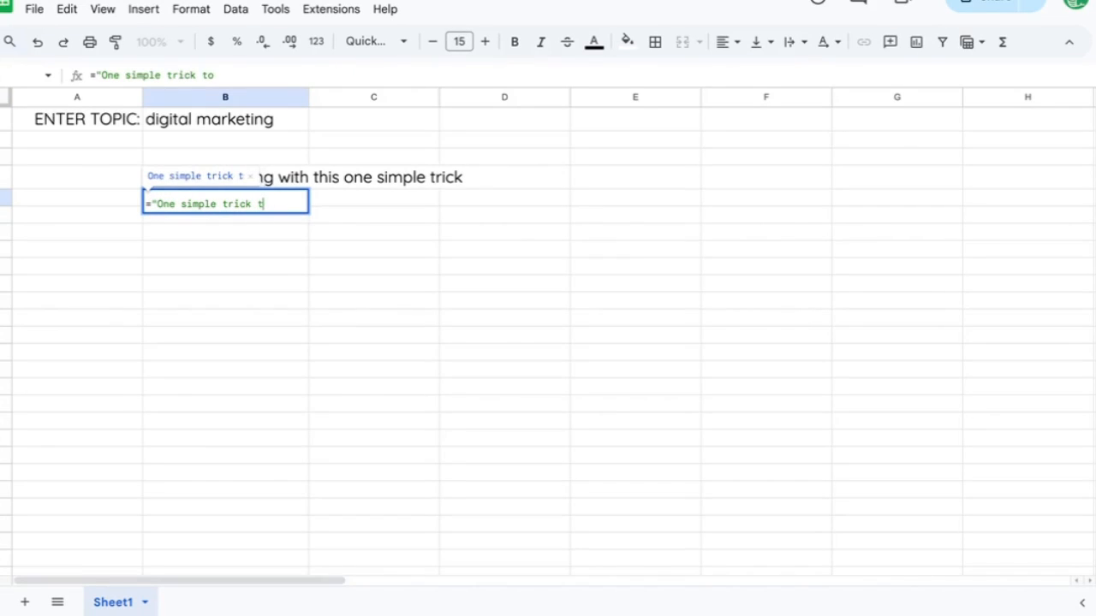
type("for")
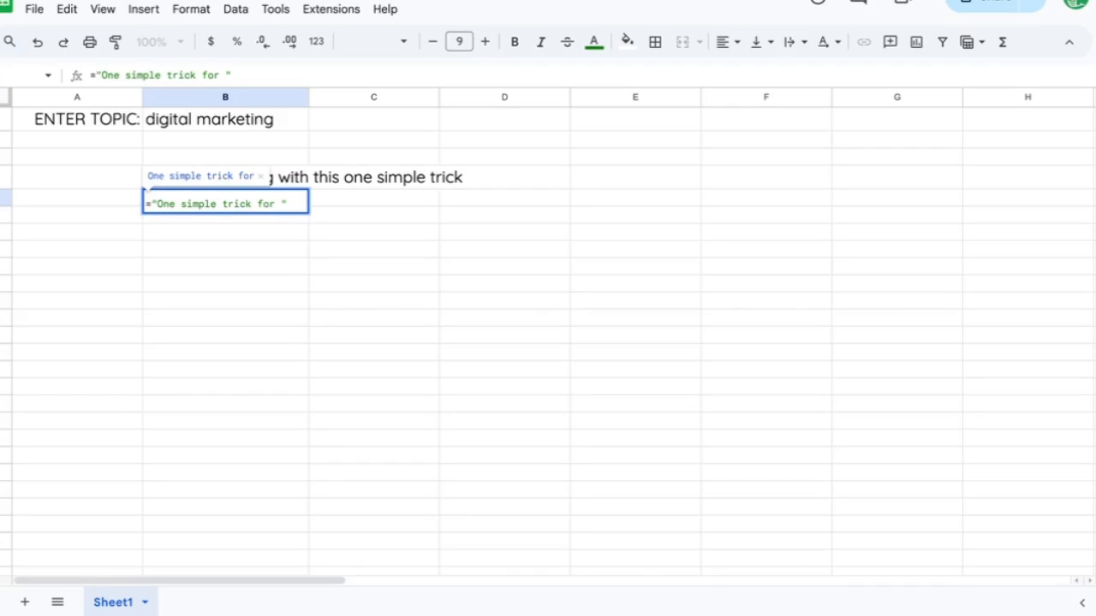
type(" \"&")
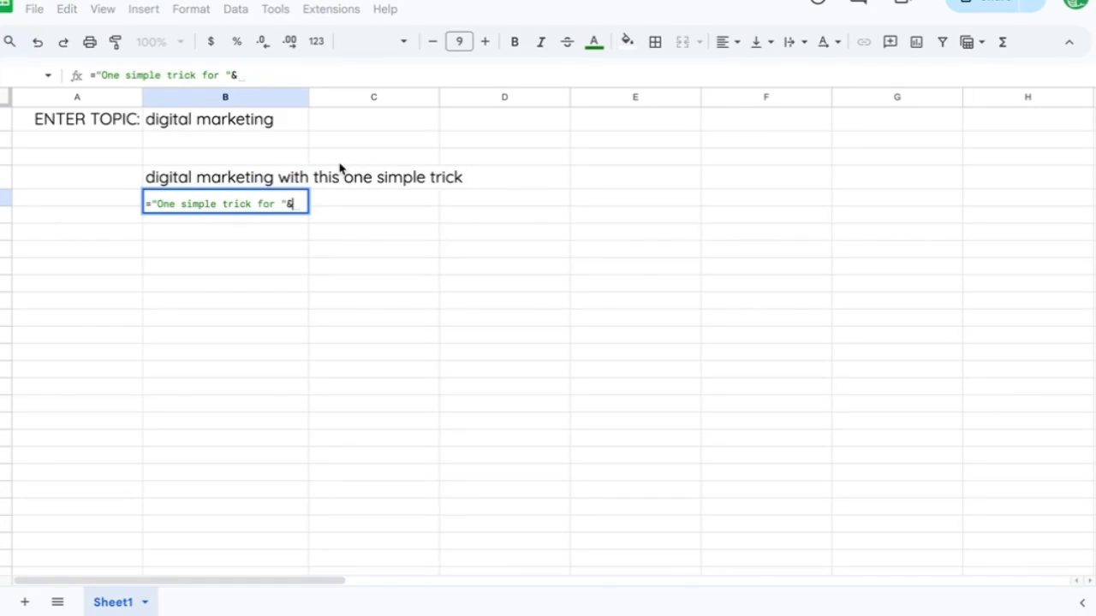
left_click(239, 119)
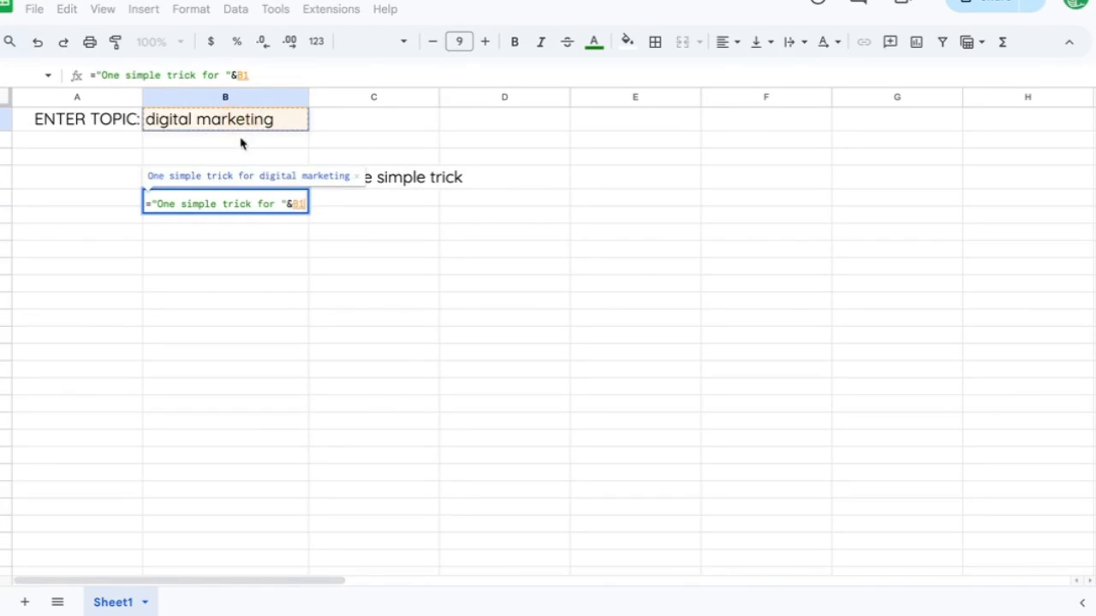
key("Return")
Examine the headline formulas in B4 and B5 to compare where each one places the topic
left_click(239, 177)
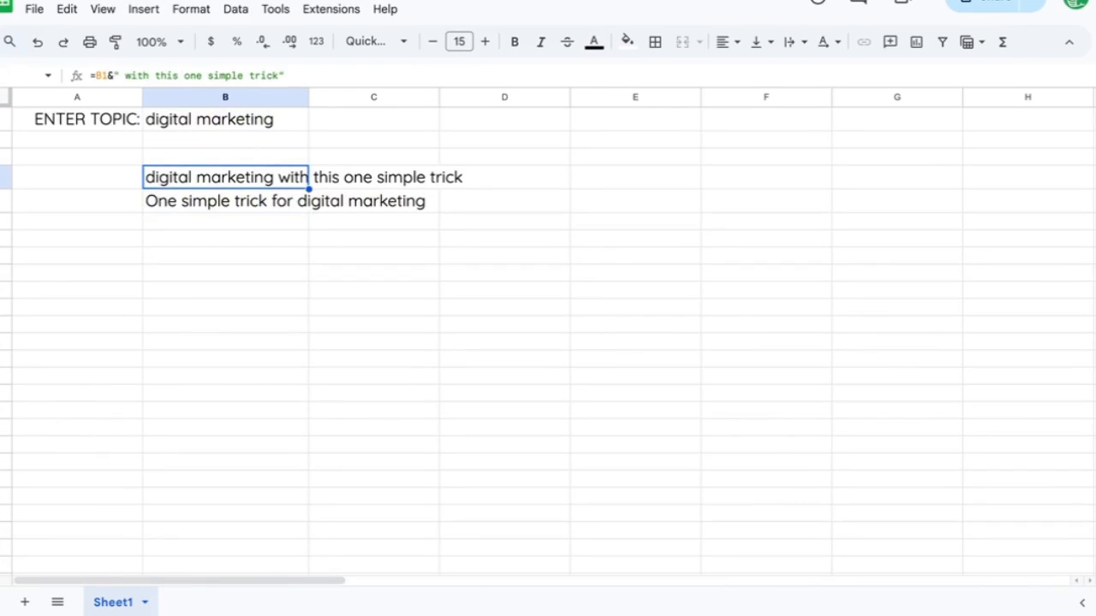
left_click(225, 201)
left_click(225, 177)
key("Down")
key("Down")
key("Up")
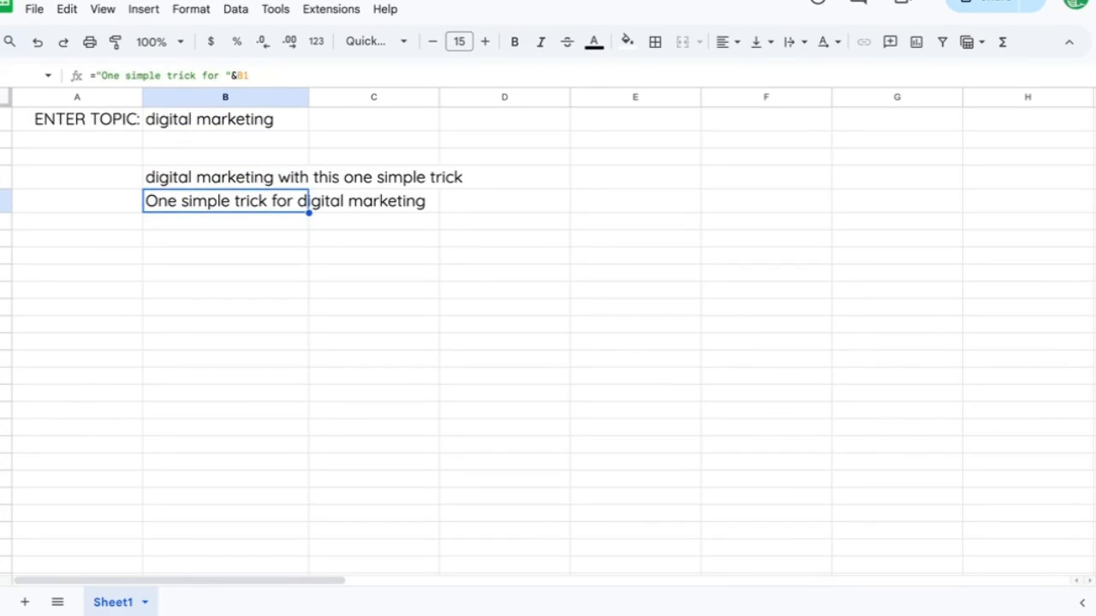
key("Up")
key("Down")
key("Down")
key("Up")
key("Up")
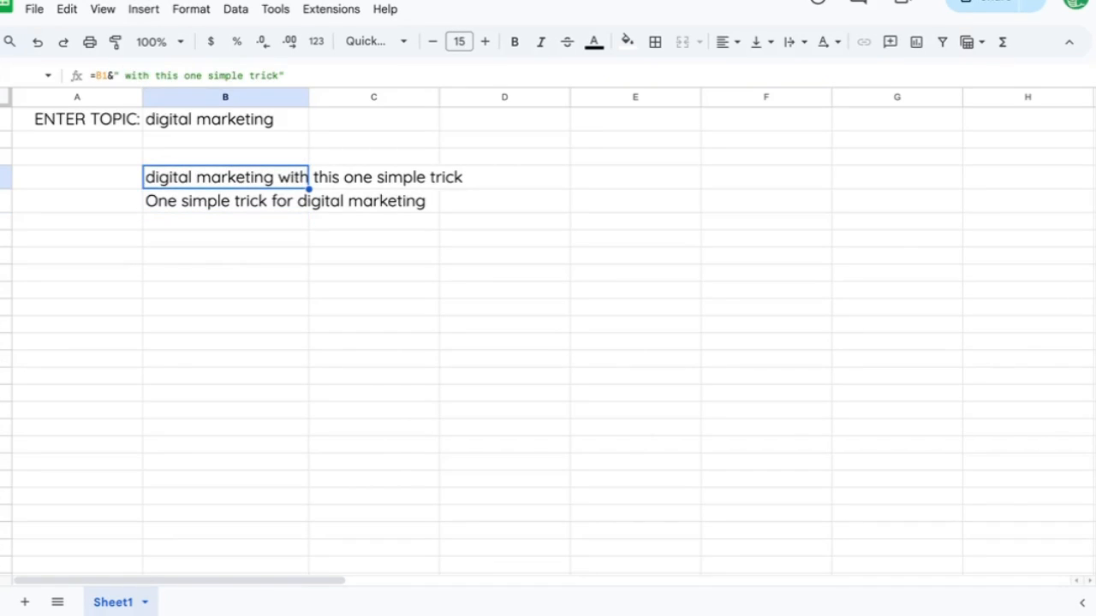
Replace the topic in B1 with "better google sheets" and check both headline formulas
left_click(233, 124)
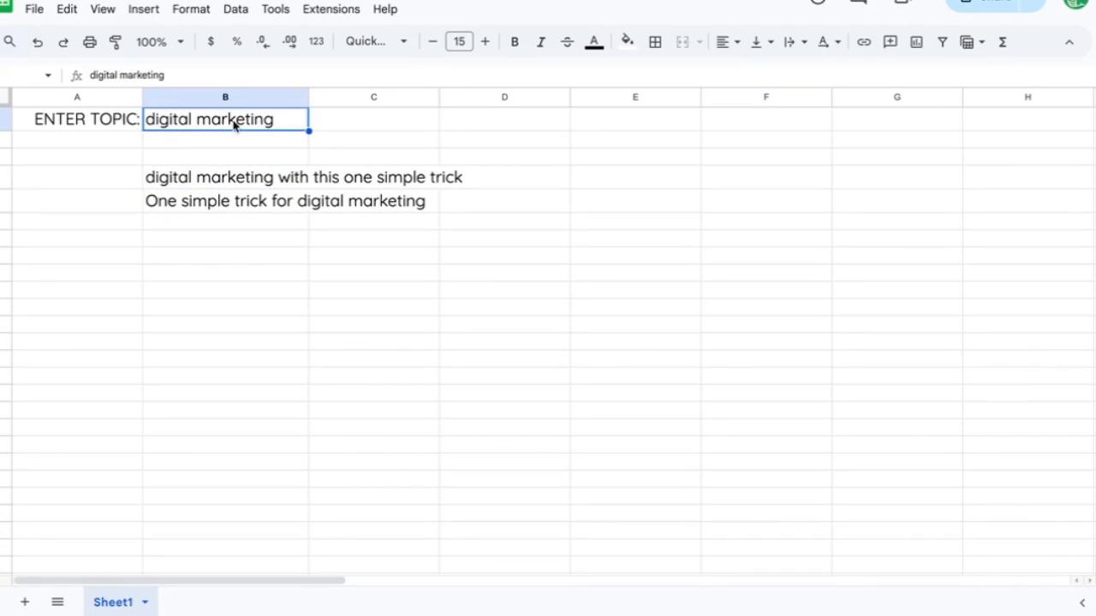
type("better google sheets")
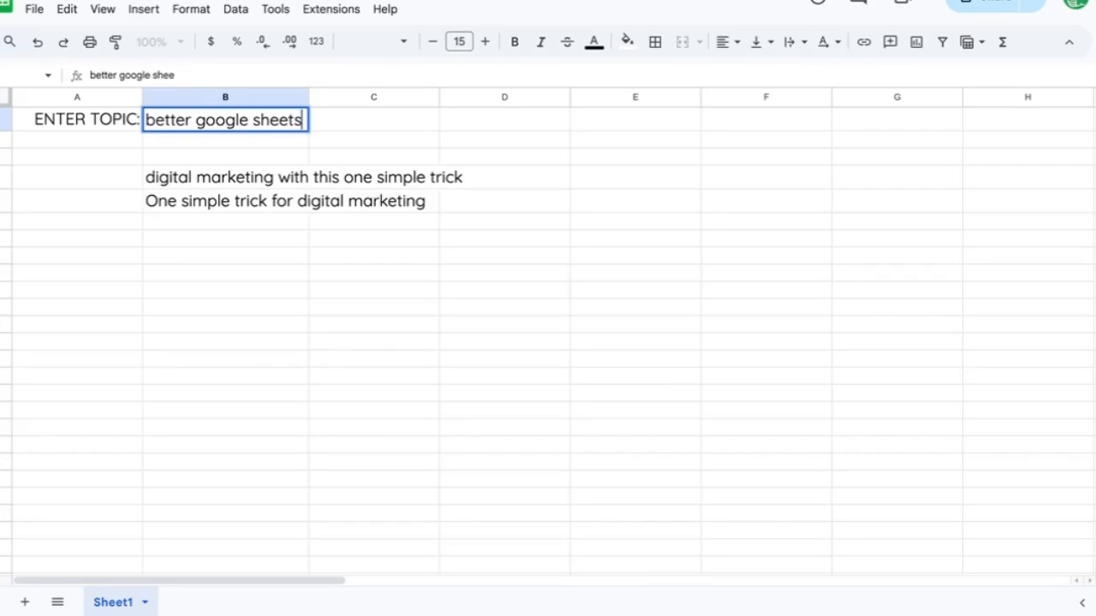
key("Return")
left_click(259, 183)
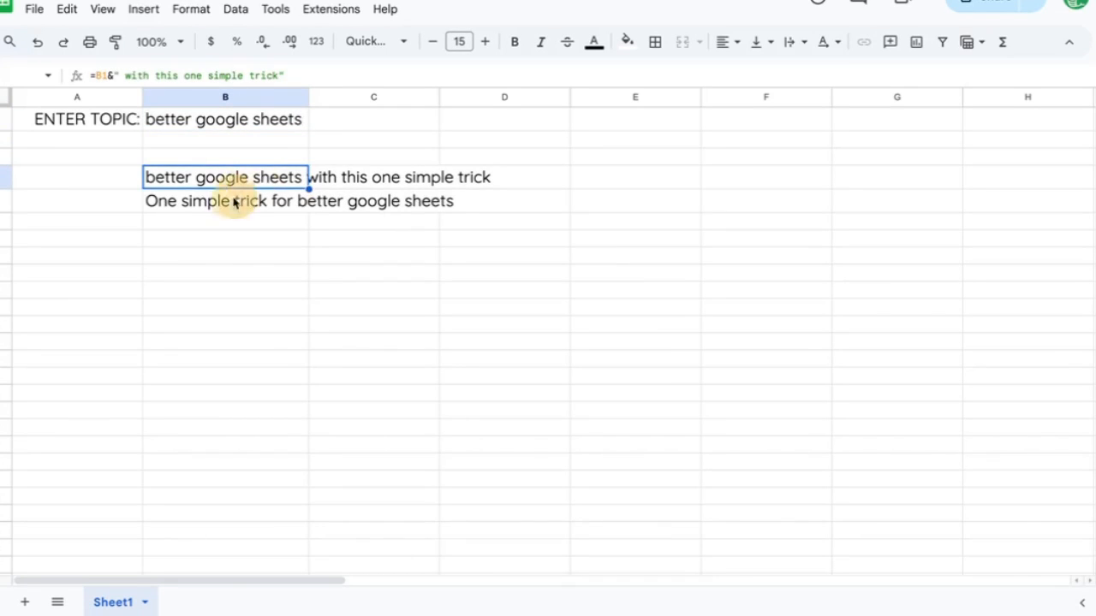
left_click(207, 212)
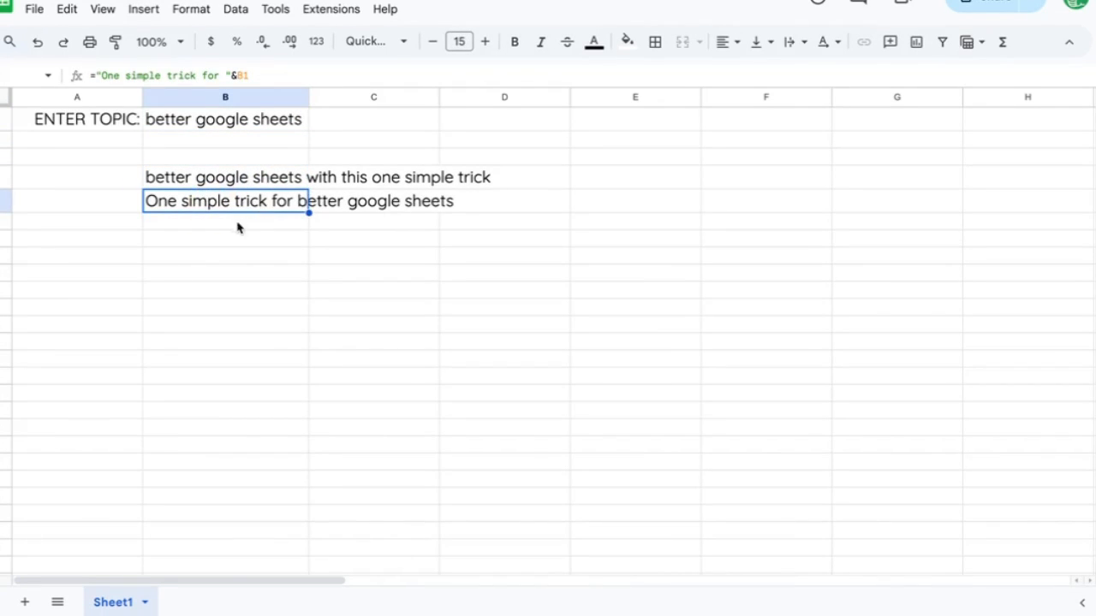
Add a headline formula in cell B6 that joins the topic in B1 with " in 7 days or less"
left_click(214, 224)
type("=")
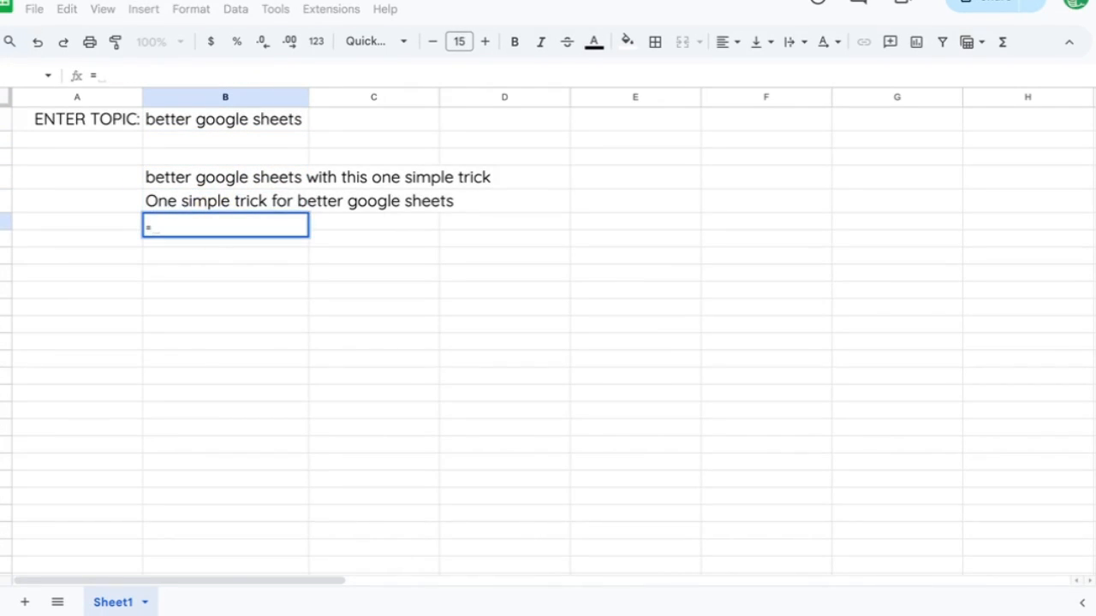
type("B1")
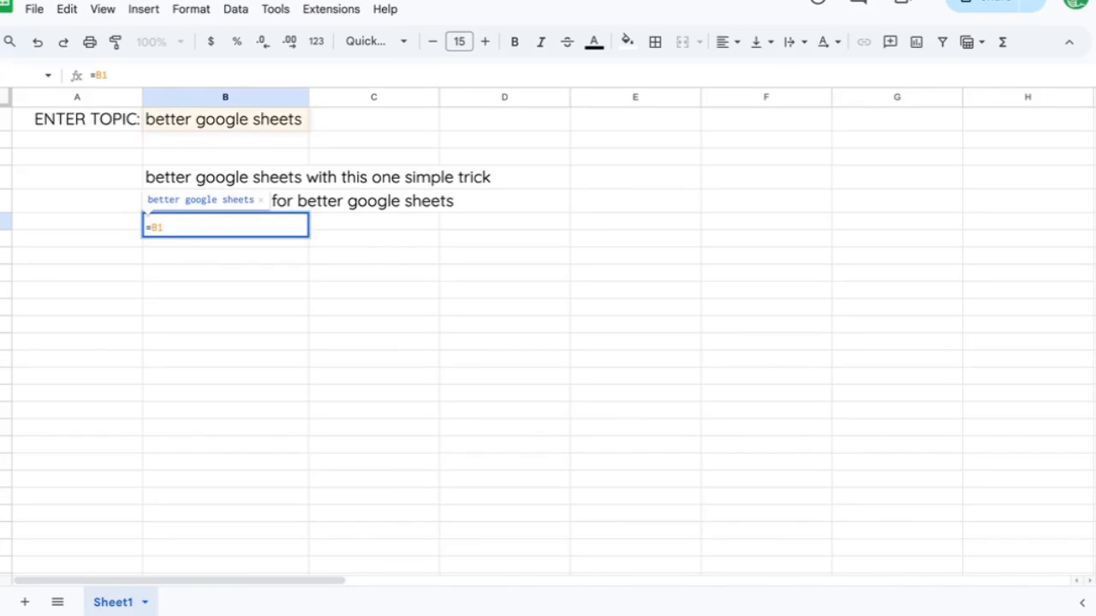
type("& in")
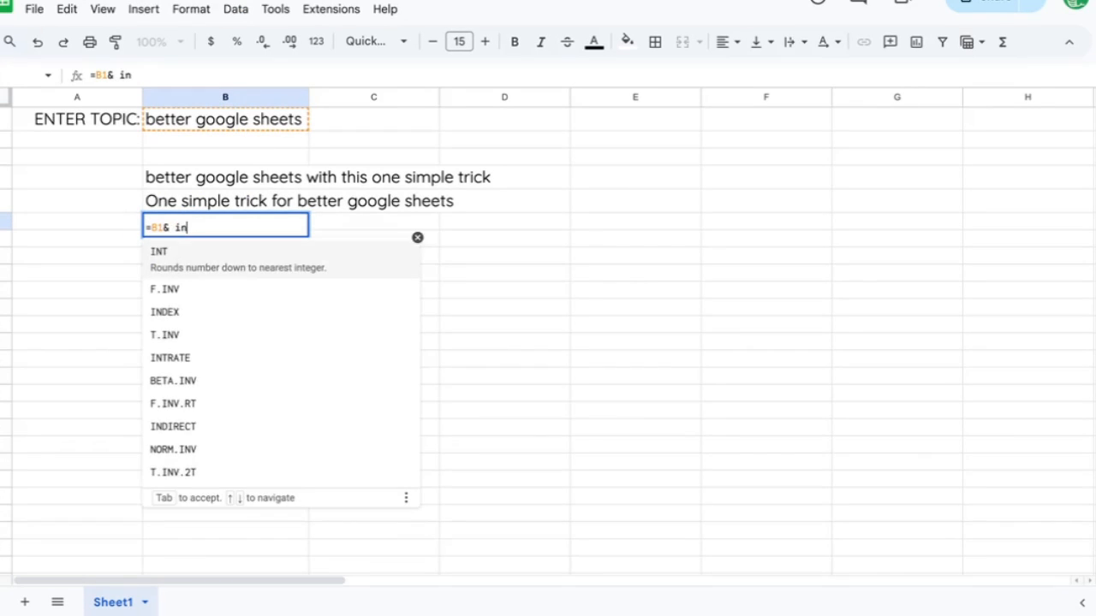
key("BackSpace")
key("BackSpace")
type("\" i")
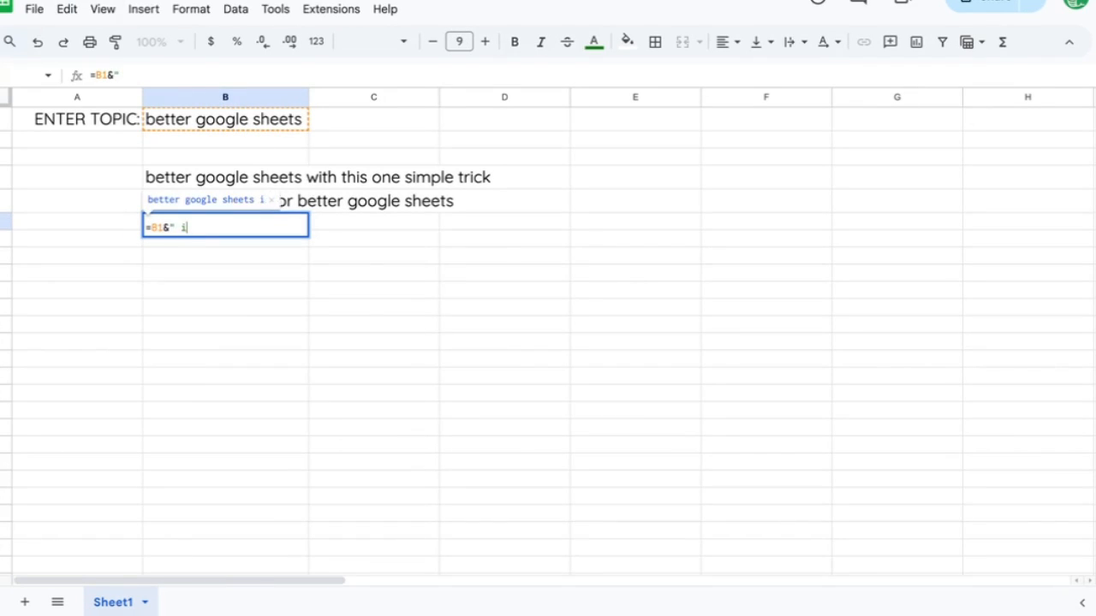
type("n 7 days or less")
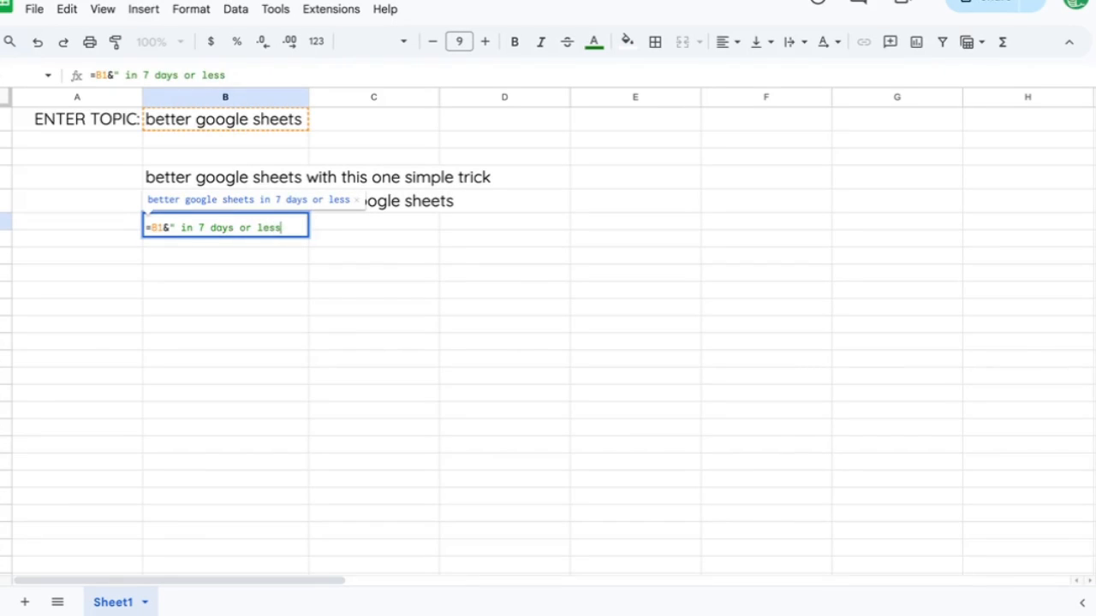
key("Return")
Enter the headline formula =B1&" without spending a dime" in cell B7
type("=B")
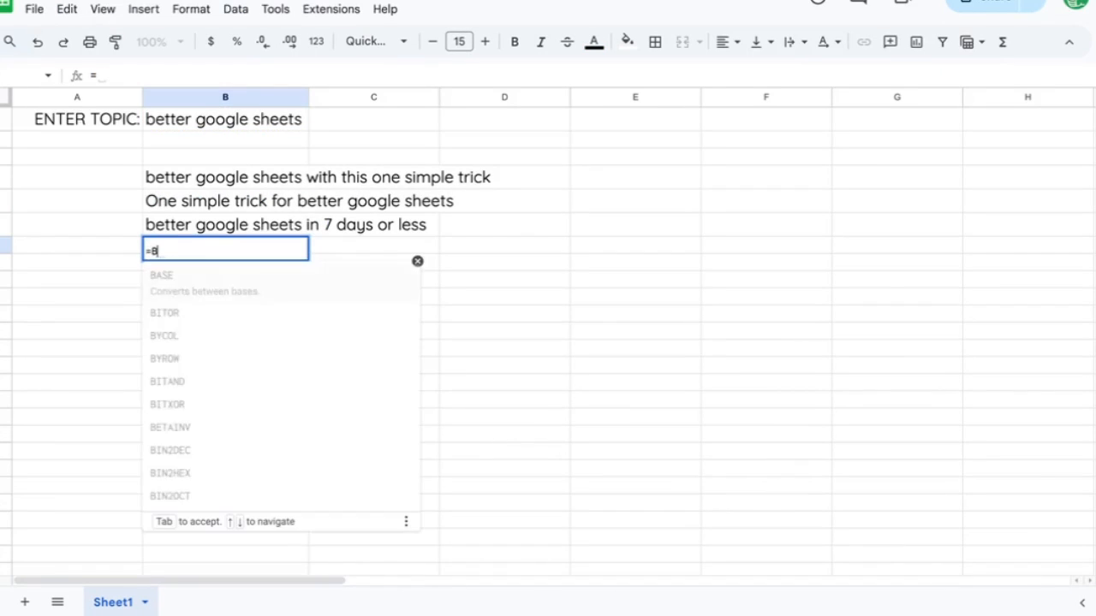
type("1 &")
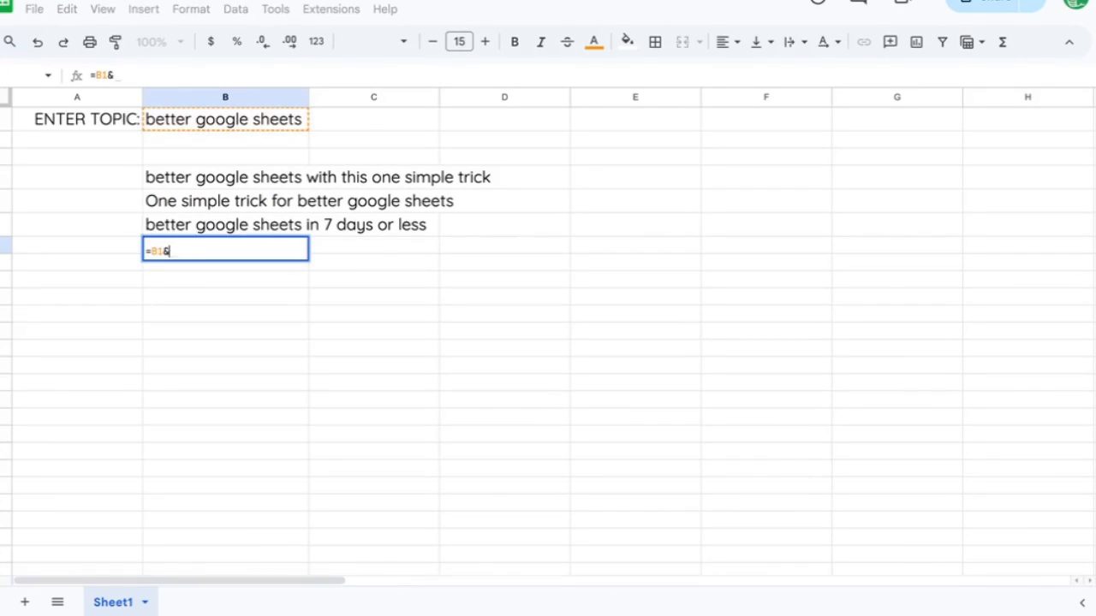
type("\" without spending a dime\"")
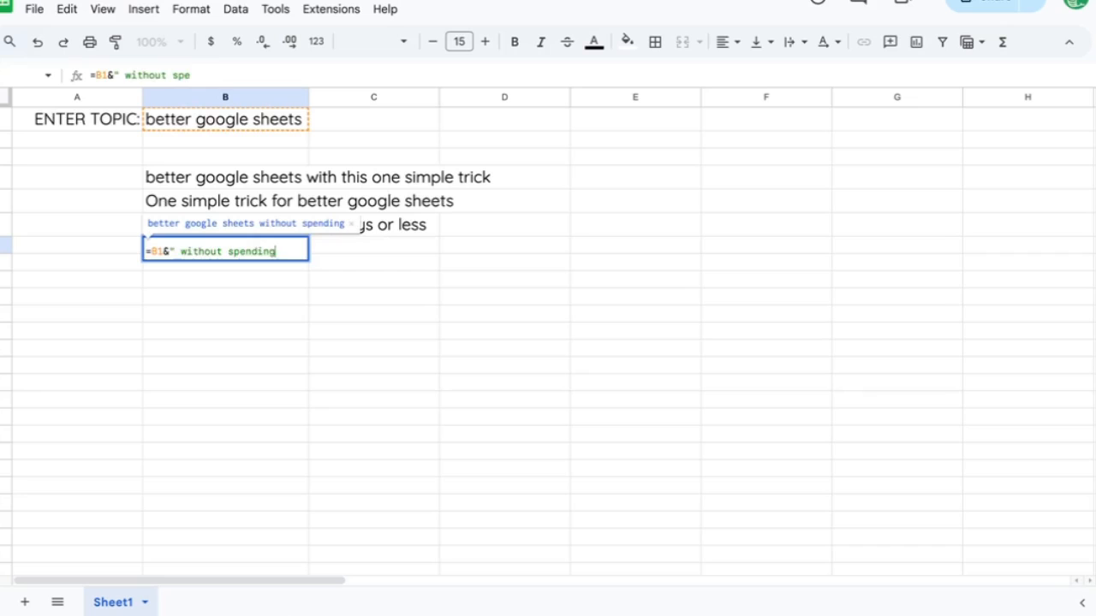
key("Return")
Add a headline formula in cell B8 that joins the topic in B1 with " effortlessly"
type("=B")
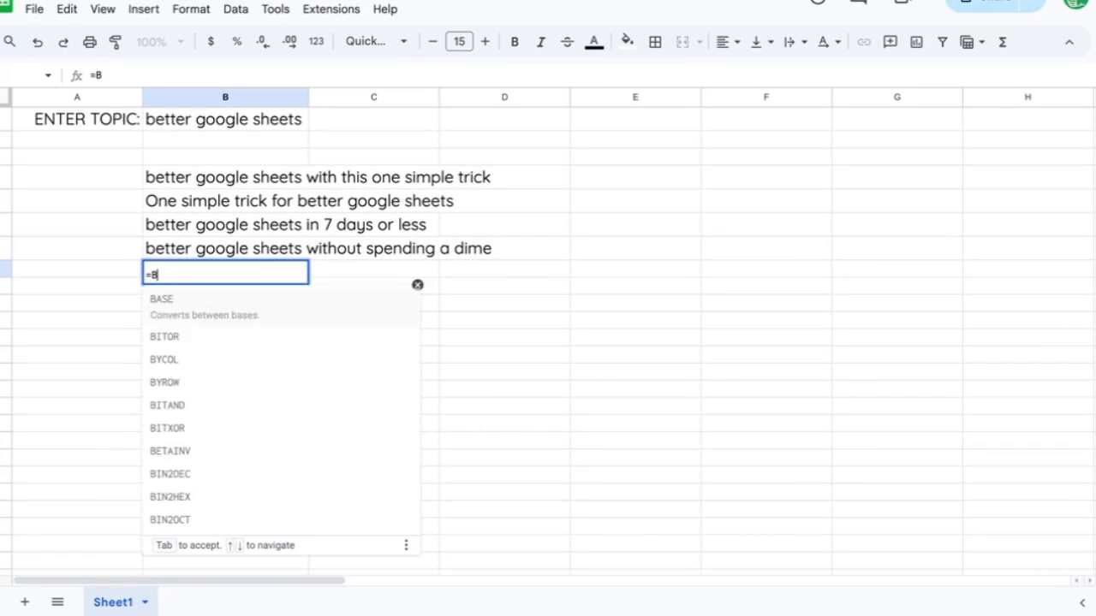
type("1&\"")
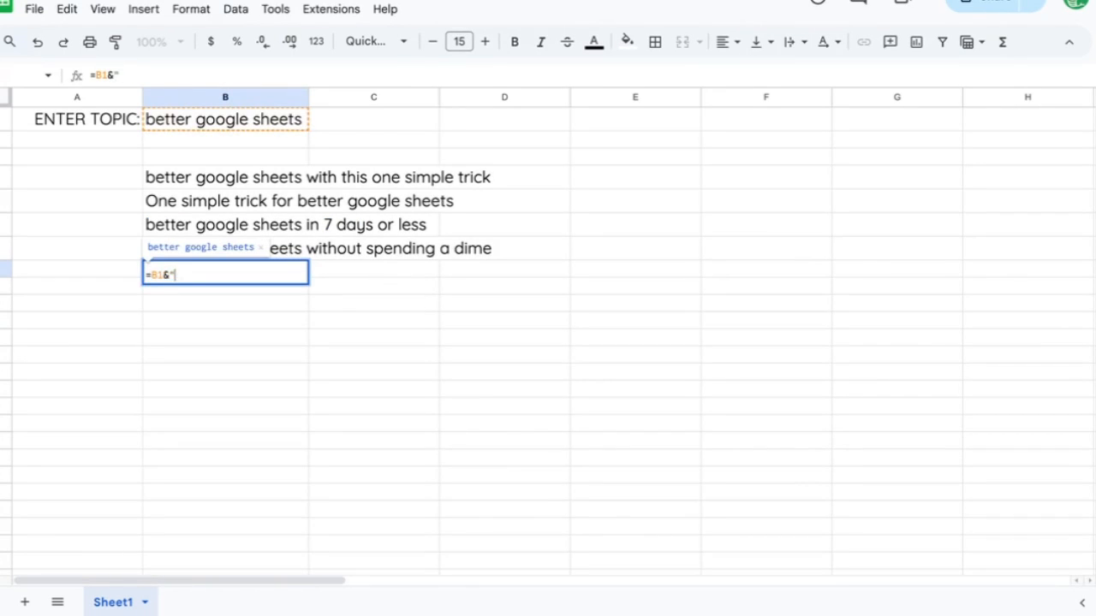
type(" without any ef")
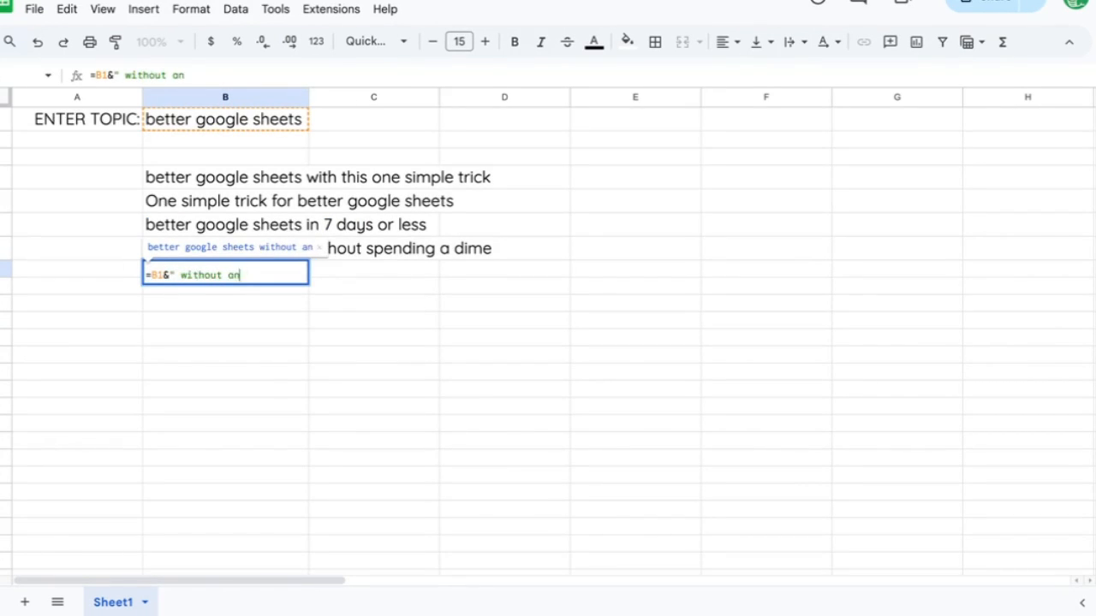
type("fort")
key("BackSpace")
key("BackSpace")
key("BackSpace")
key("BackSpace")
key("BackSpace")
key("BackSpace")
key("BackSpace")
key("BackSpace")
key("BackSpace")
key("BackSpace")
key("BackSpace")
key("BackSpace")
key("BackSpace")
key("BackSpace")
key("BackSpace")
key("BackSpace")
key("BackSpace")
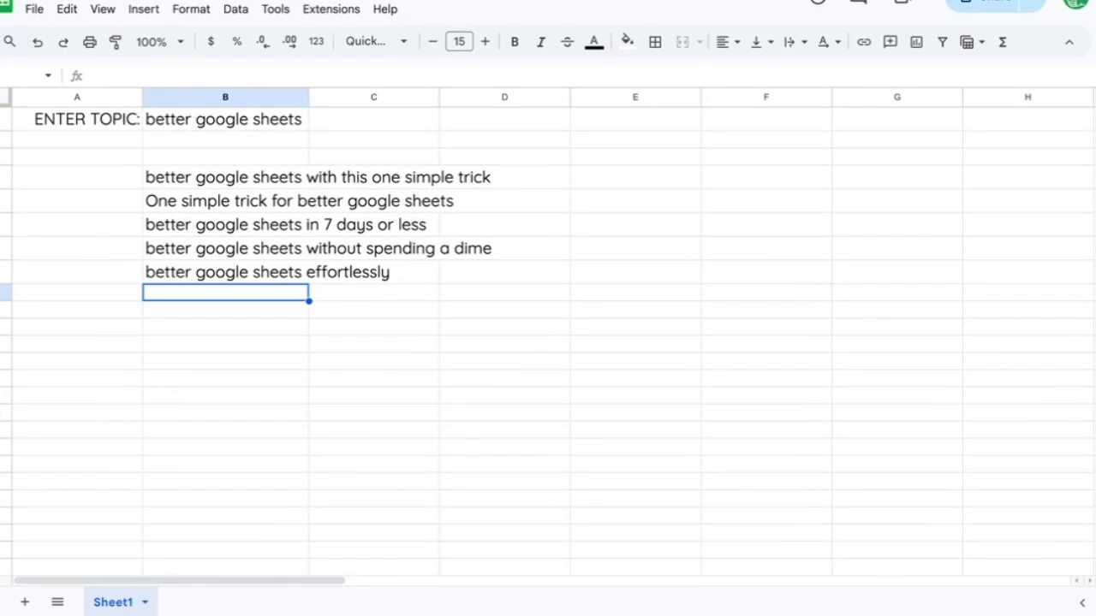
Widen column B so the generated headlines fit inside it
key("Up")
left_click(196, 96)
left_click(190, 118)
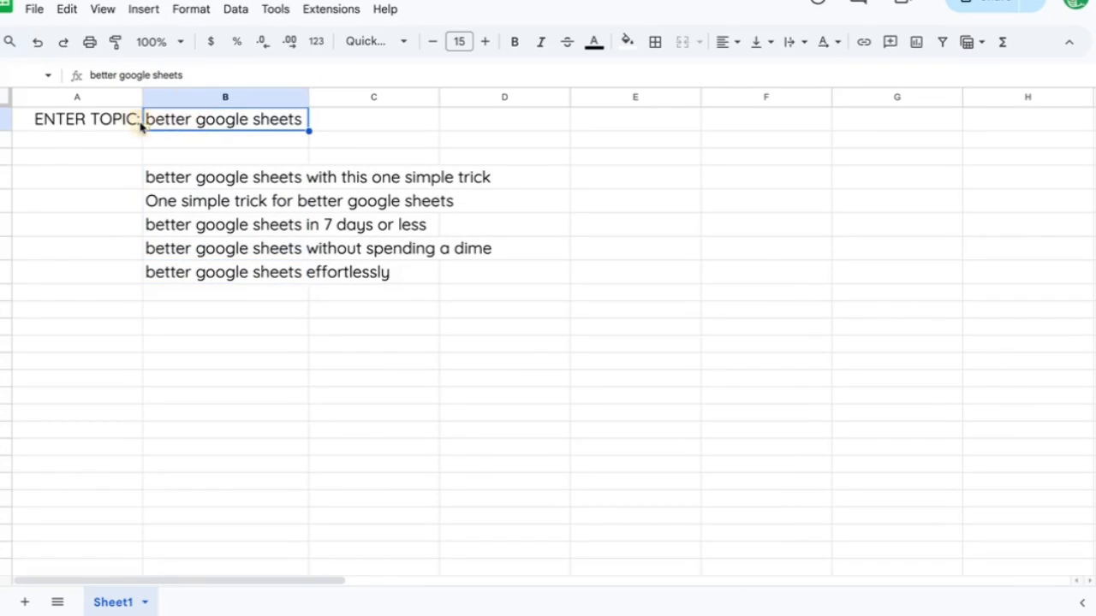
left_click_drag(310, 104, 516, 103)
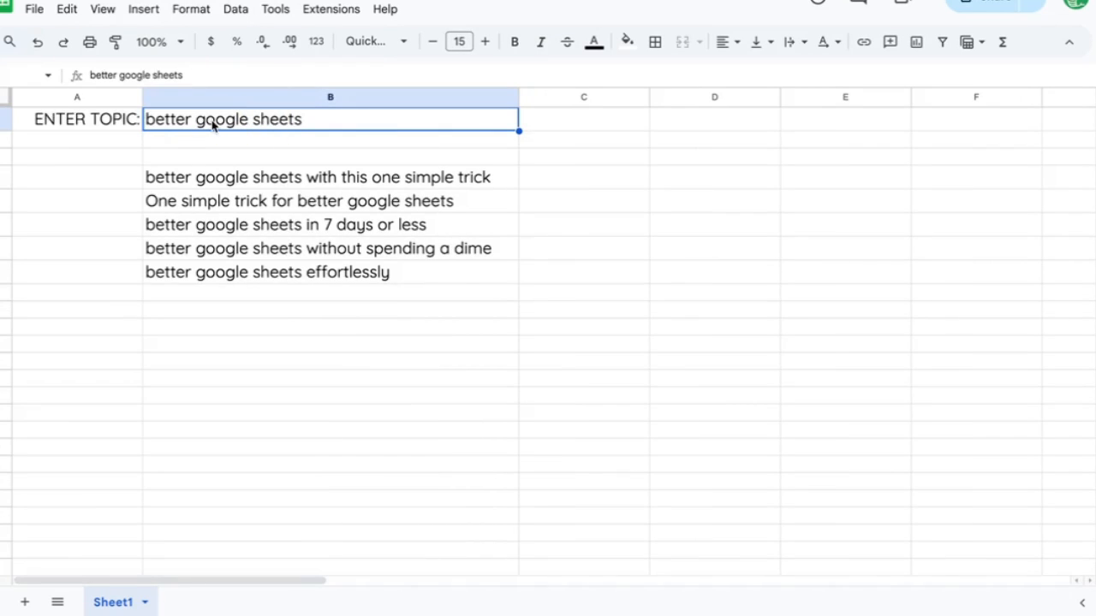
Replace the topic in B1 with "more customers from digital marketing"
type("more customers from ")
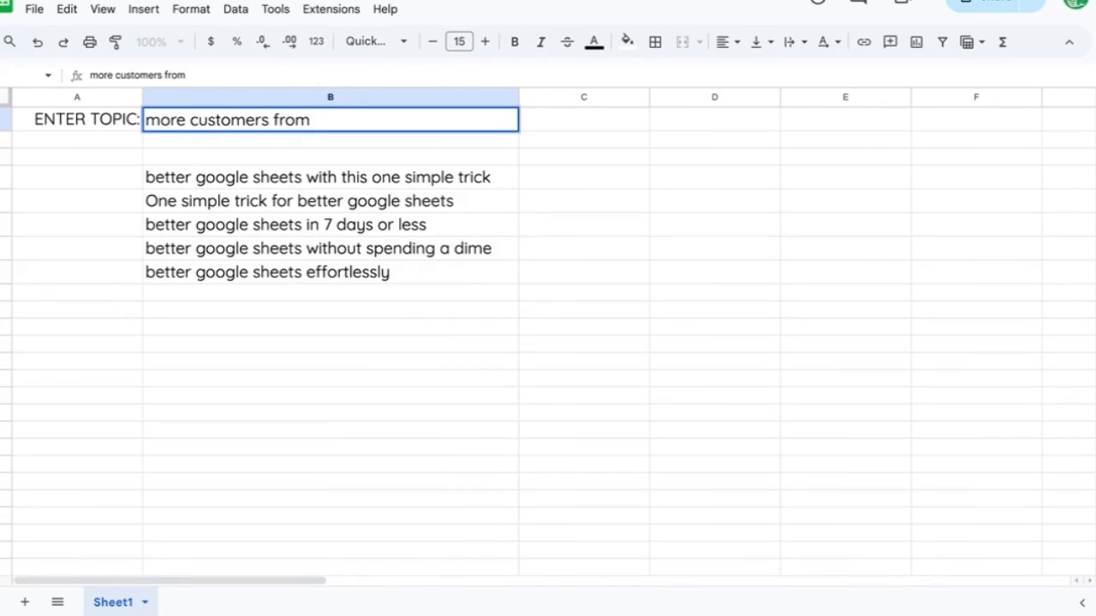
type("digital marketing")
key("Return")
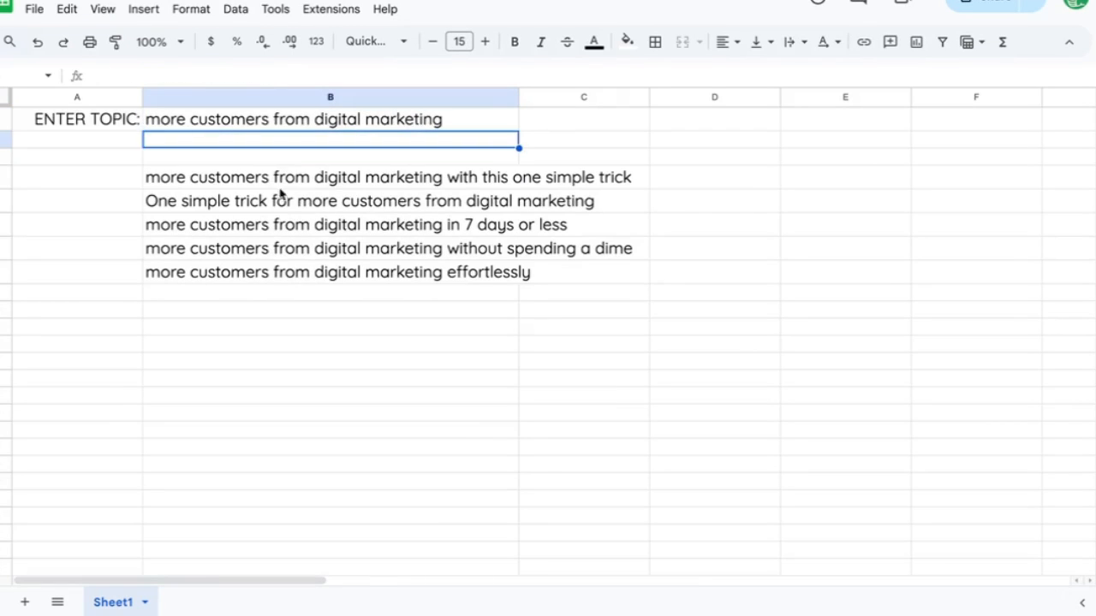
Review the headline formulas in B4 through B8 against the topic in B1
left_click(281, 186)
left_click(266, 202)
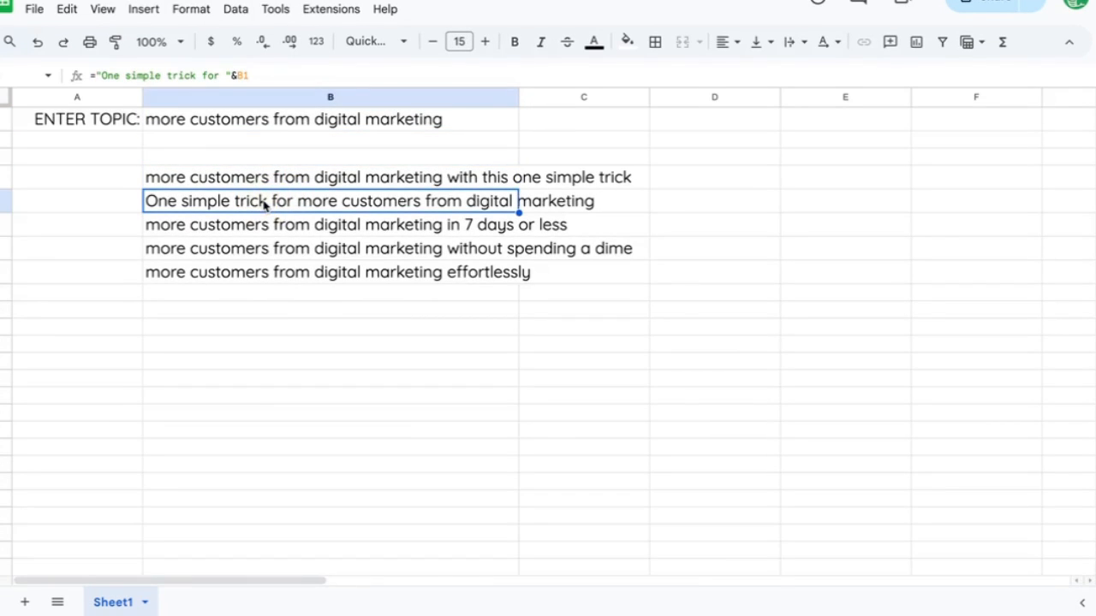
left_click(269, 120)
left_click(214, 225)
left_click(217, 249)
left_click(216, 301)
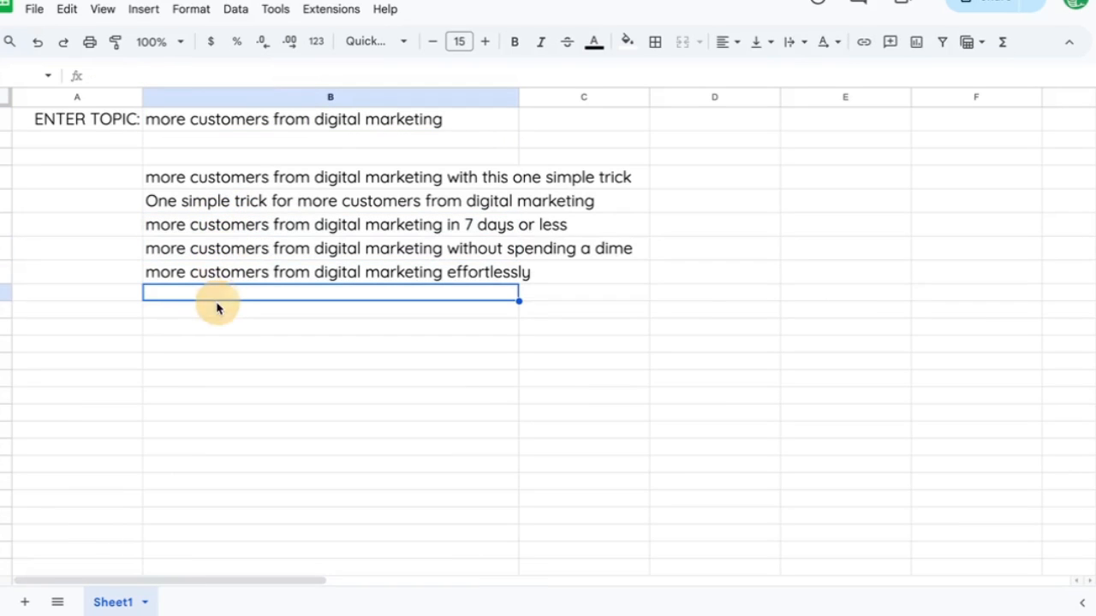
left_click_drag(226, 177, 227, 273)
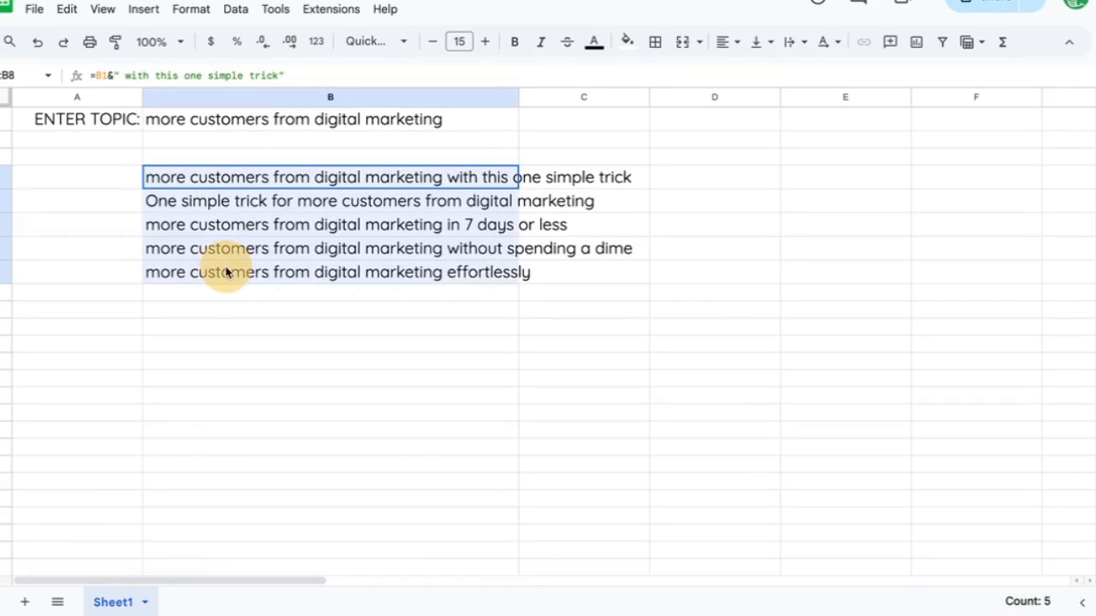
left_click(225, 119)
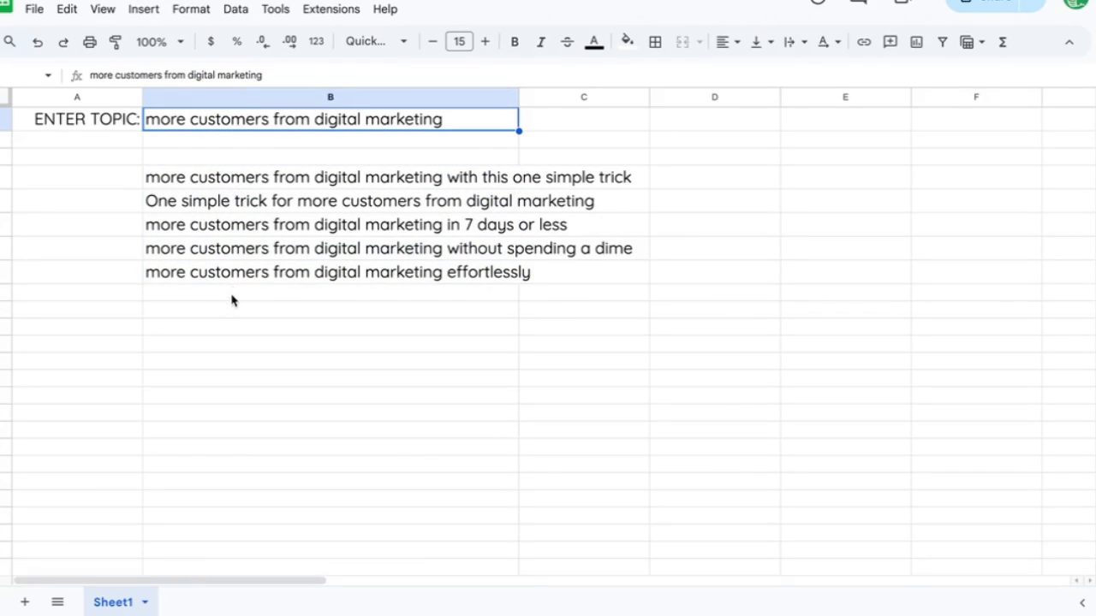
left_click(195, 282)
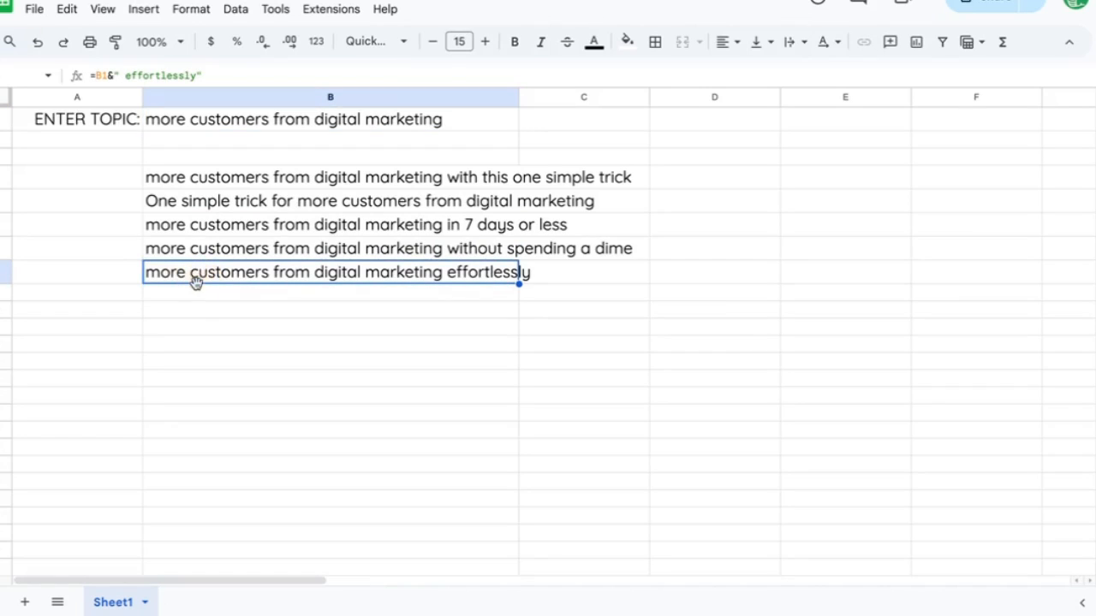
Add a headline formula in cell B9 that joins the topic in B1 with " using AI"
left_click(190, 297)
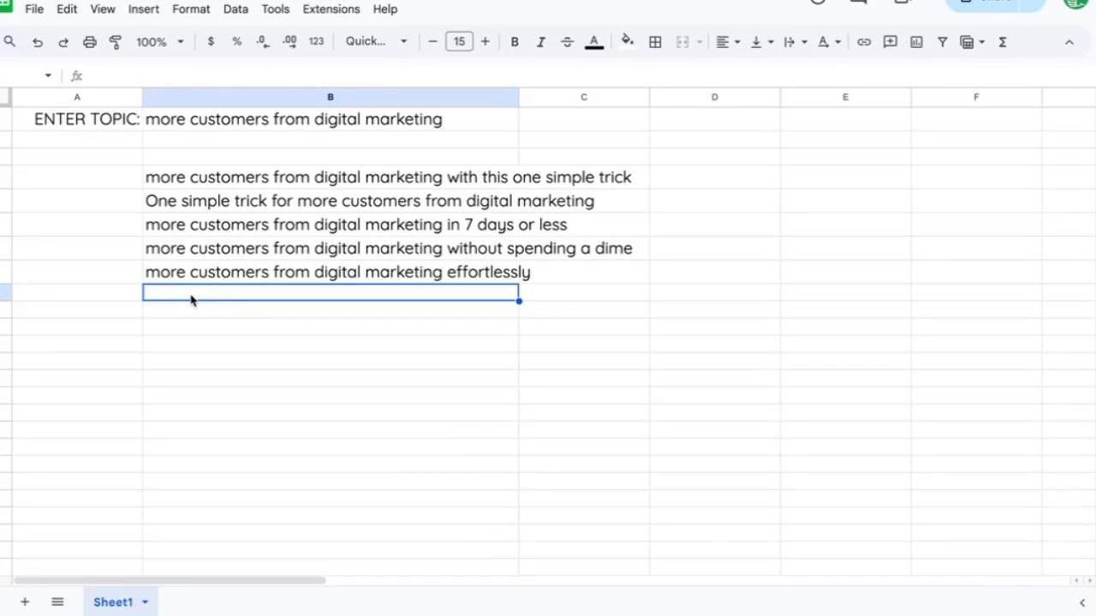
type("=")
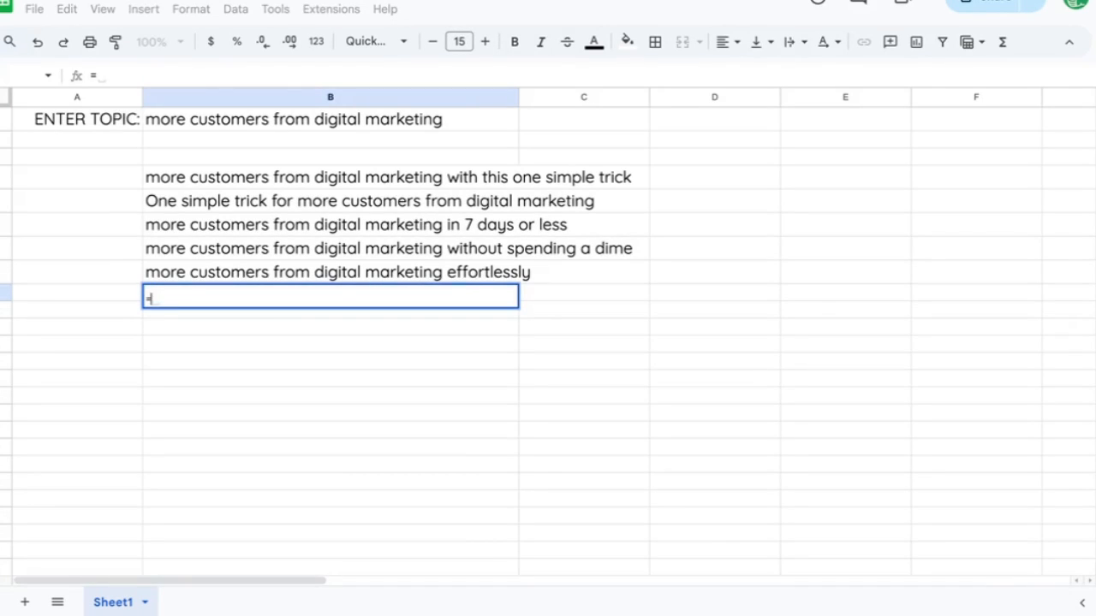
type("B1")
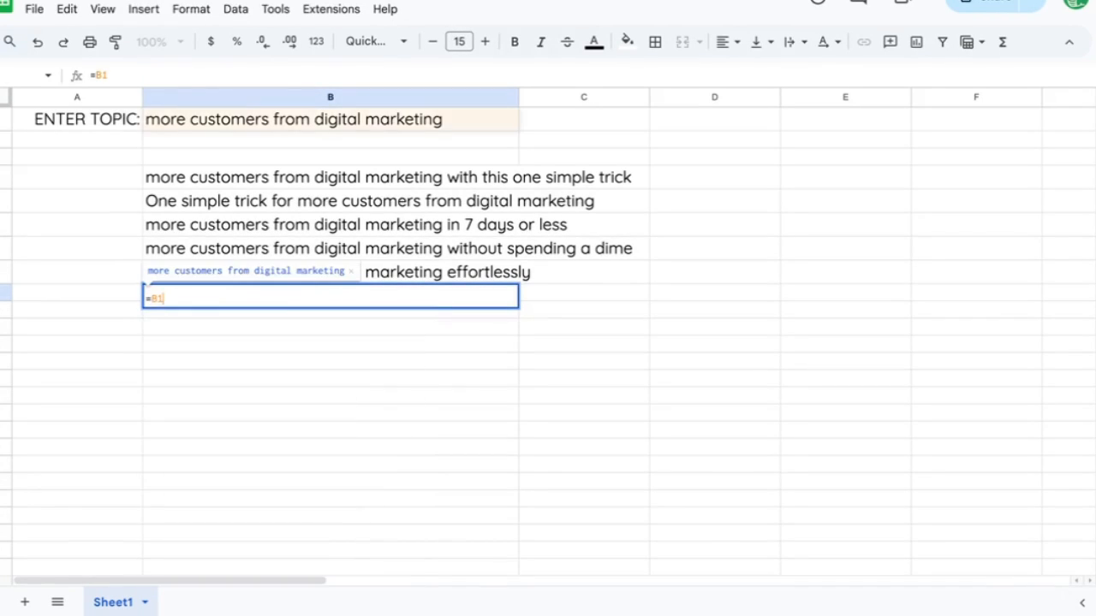
type("&\" use")
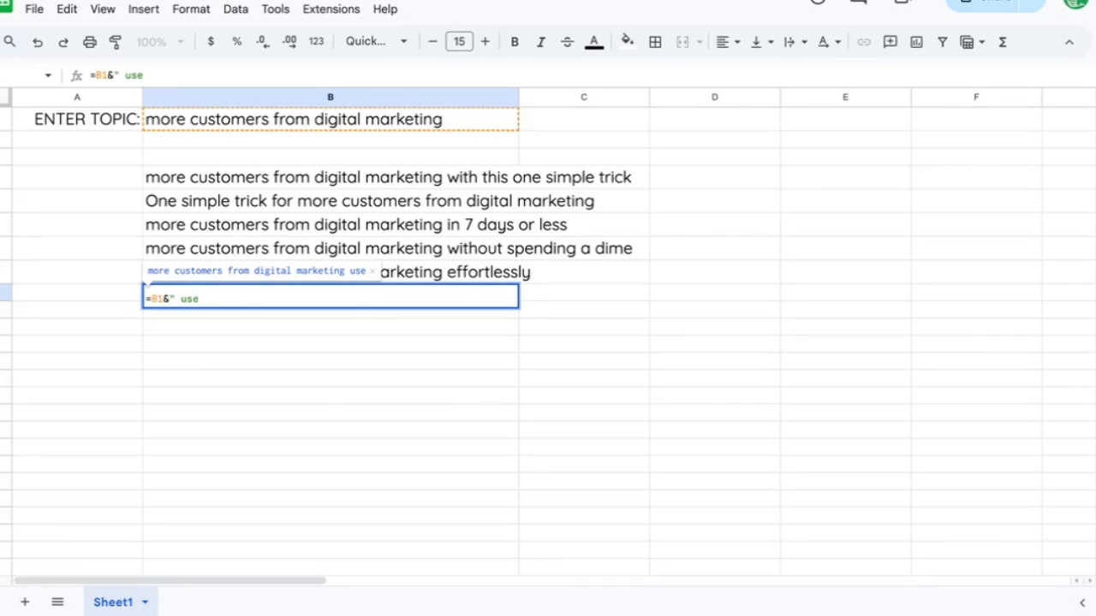
type("ing A\"")
type("\"")
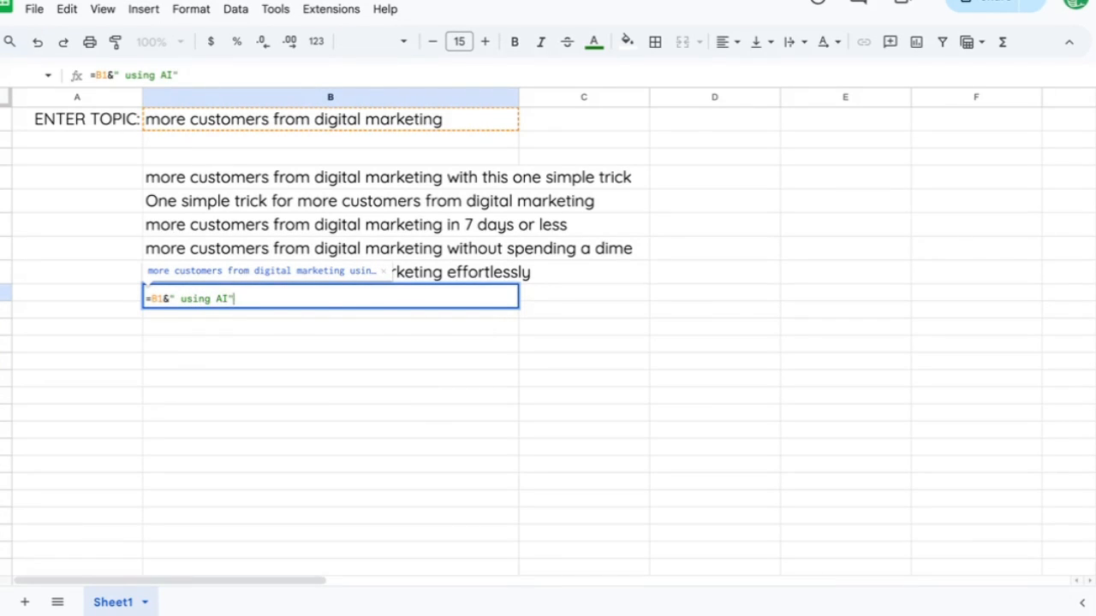
key("Return")
key("Up")
key("Down")
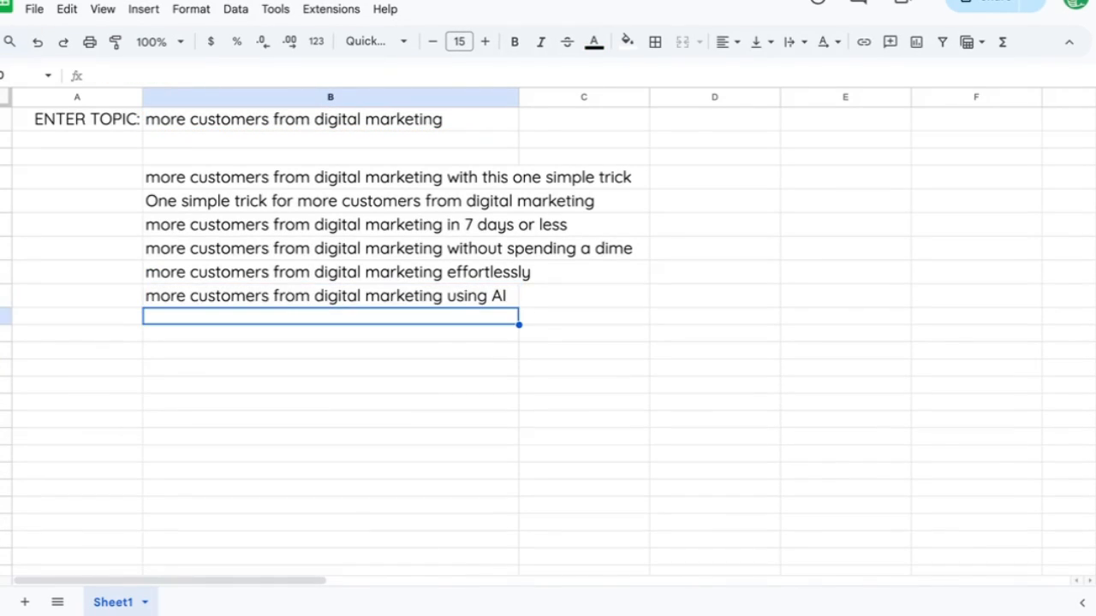
Add a headline formula in cell B10 that joins the topic in B1 with " while you sleep"
type("=")
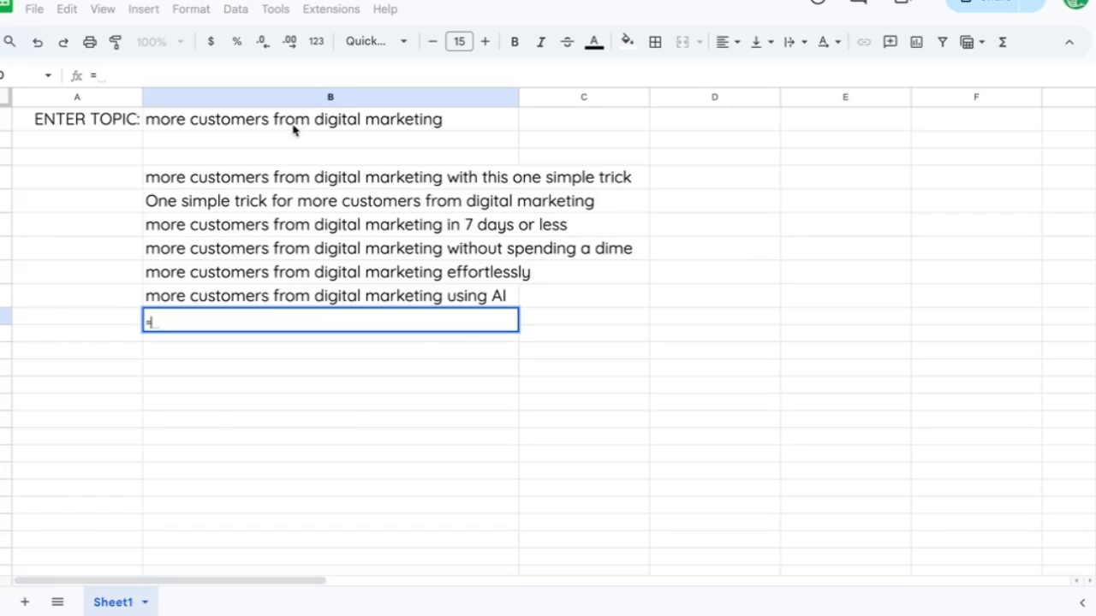
type("B1&")
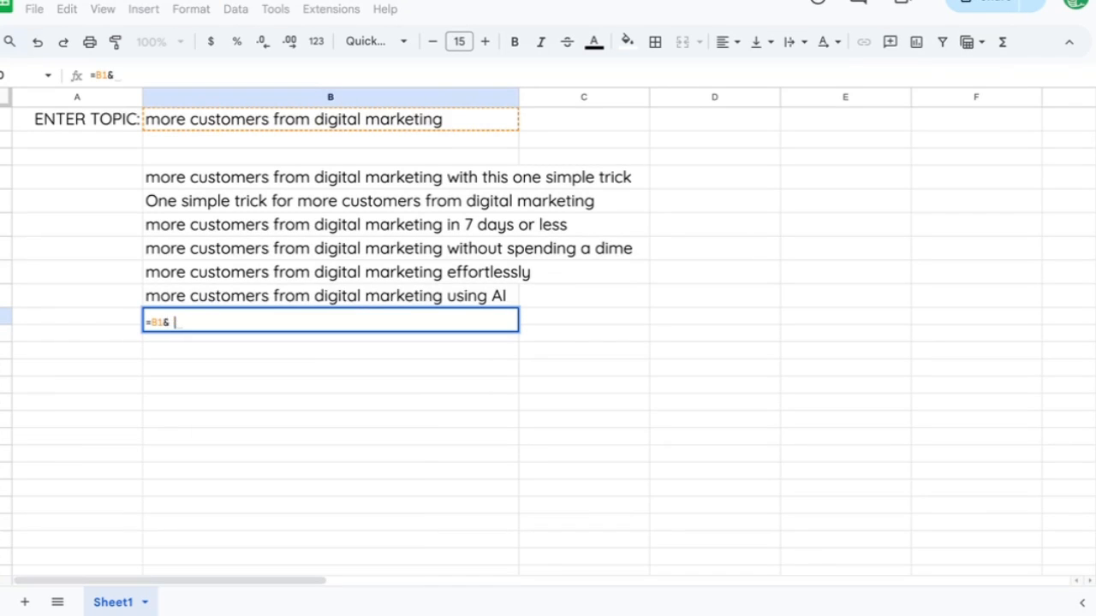
type("\" while you sleep\"")
key("Return")
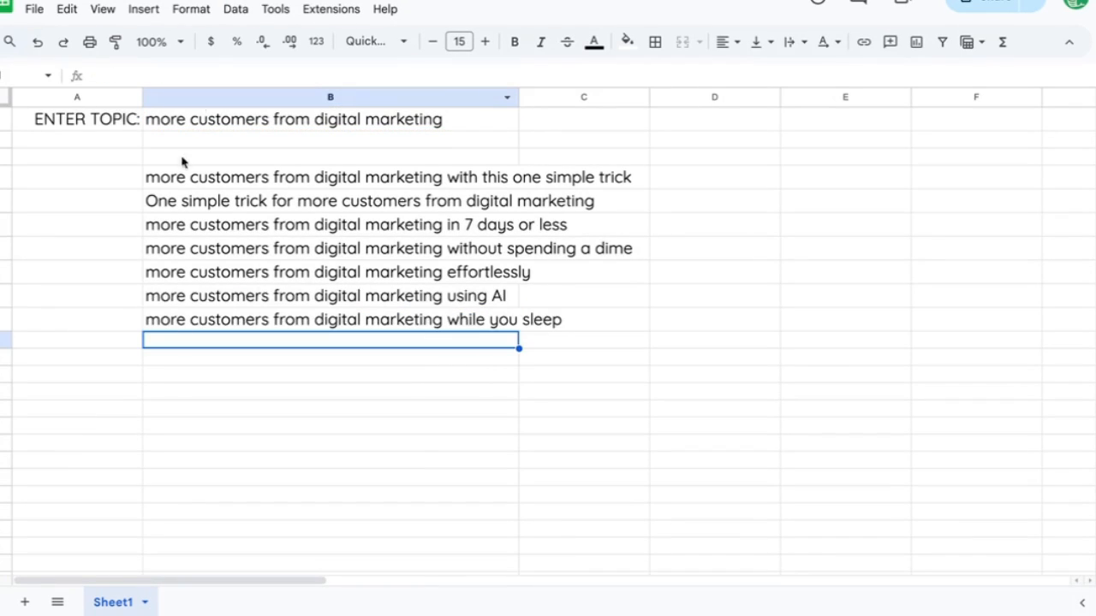
Replace the topic in B1 with "better retention rate" and check the headlines in B8 through B10
left_click(226, 124)
type("better retention rate")
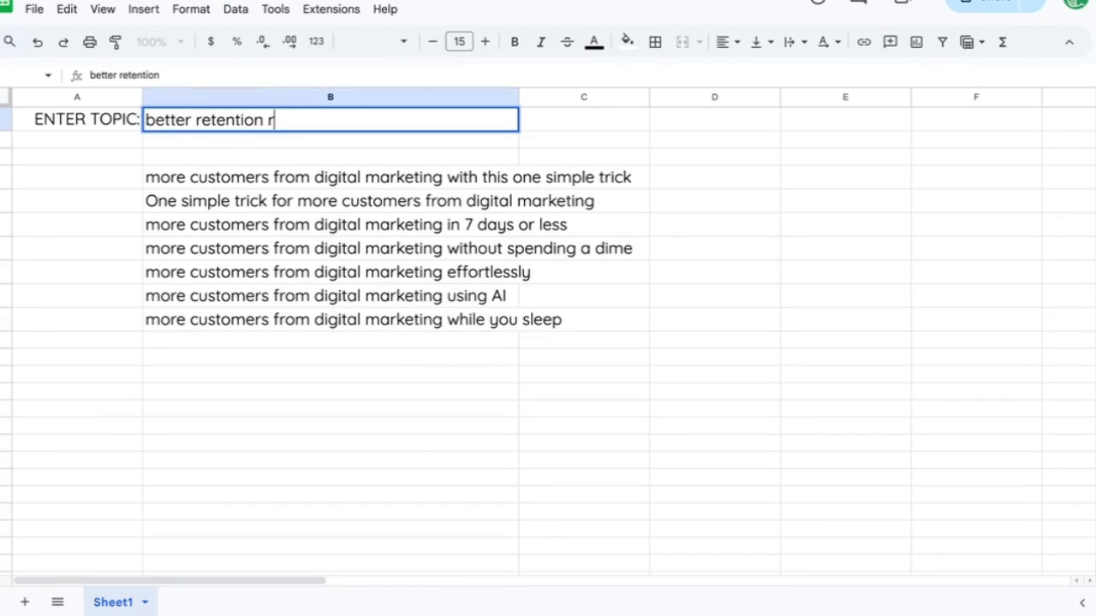
key("Return")
left_click(252, 319)
left_click(252, 298)
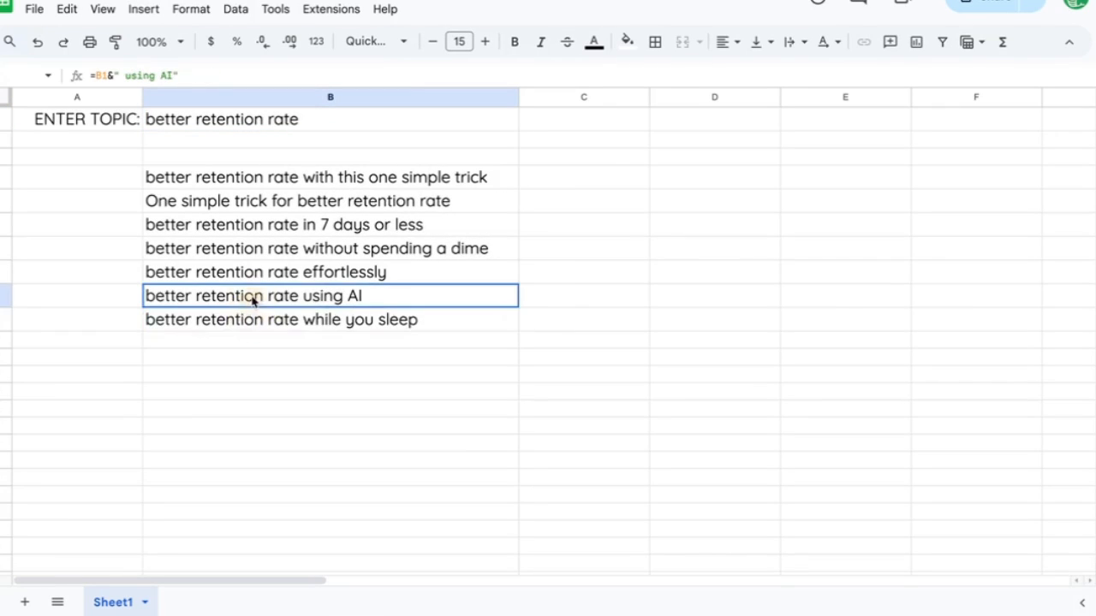
left_click(235, 272)
Add a headline formula in cell B11 that joins the topic in B1 with " 👉 SECRET REVEALED"
left_click(213, 346)
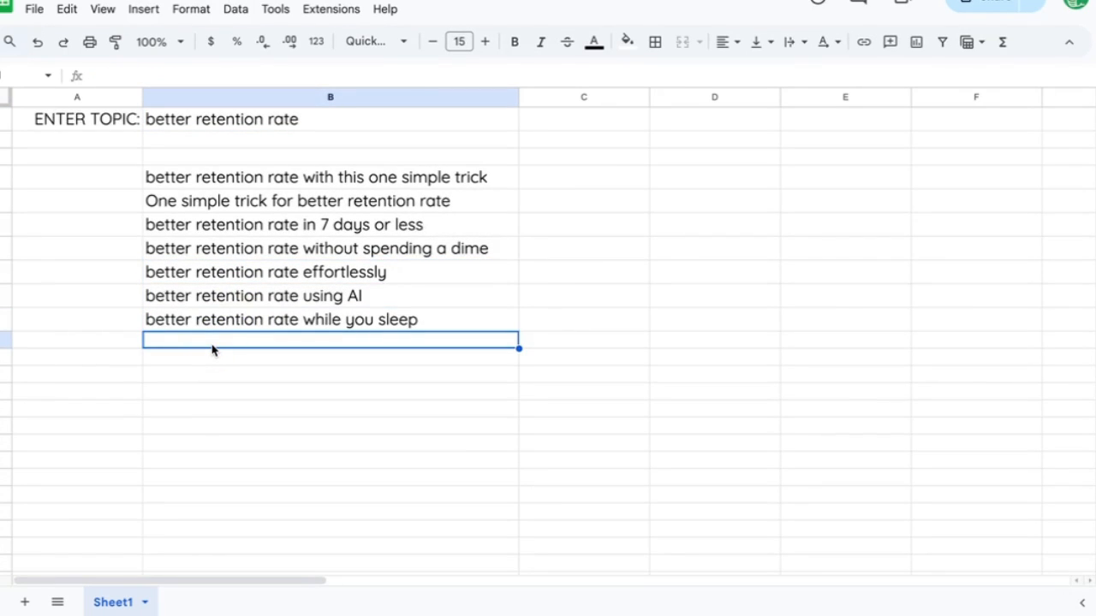
type("=B1")
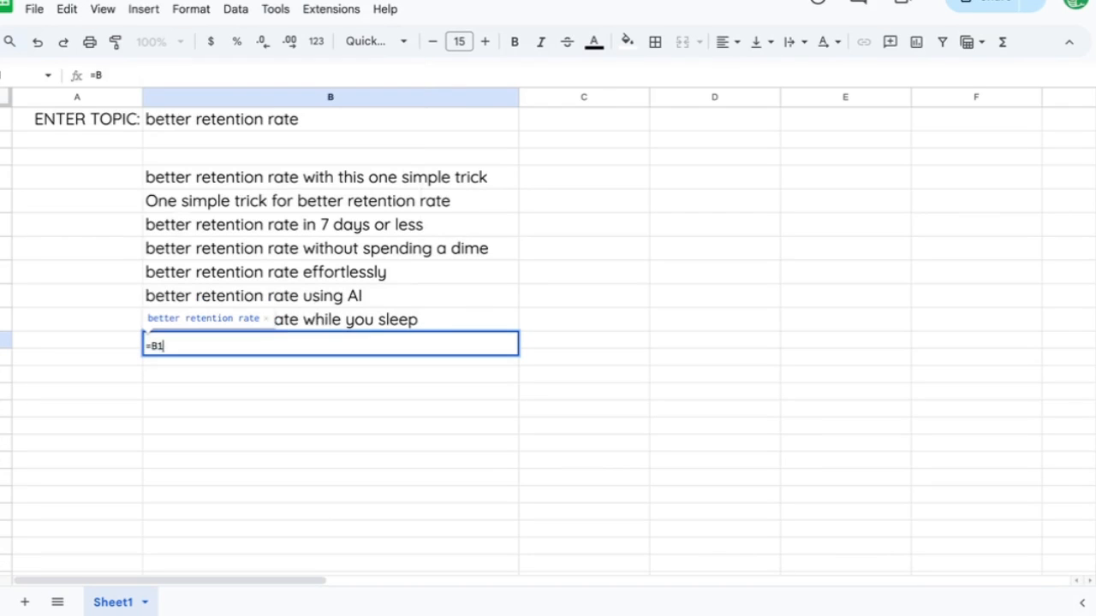
type("&\"")
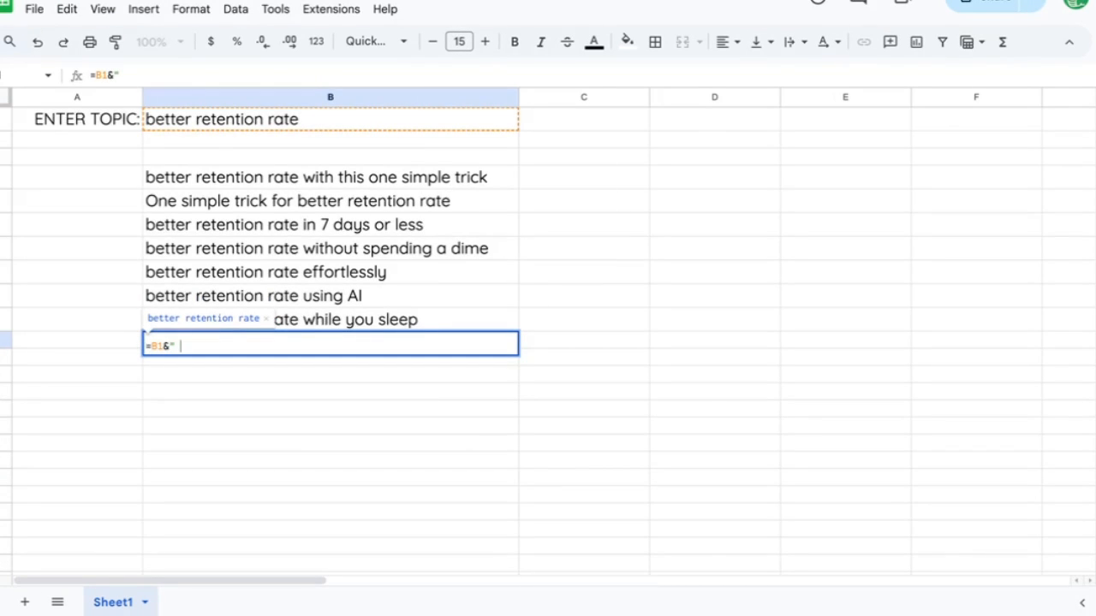
type(" 👉 SECRET REVEA")
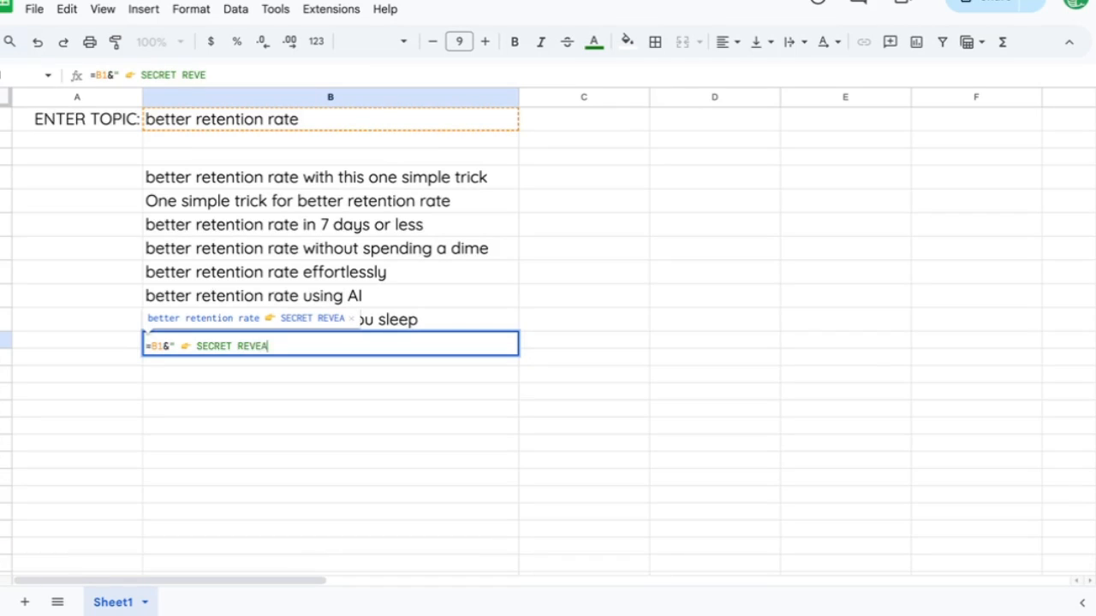
type("LED\"")
key("Return")
Enter the headline formula =B1&" FASTER<<<<<" in cell B12
type("=")
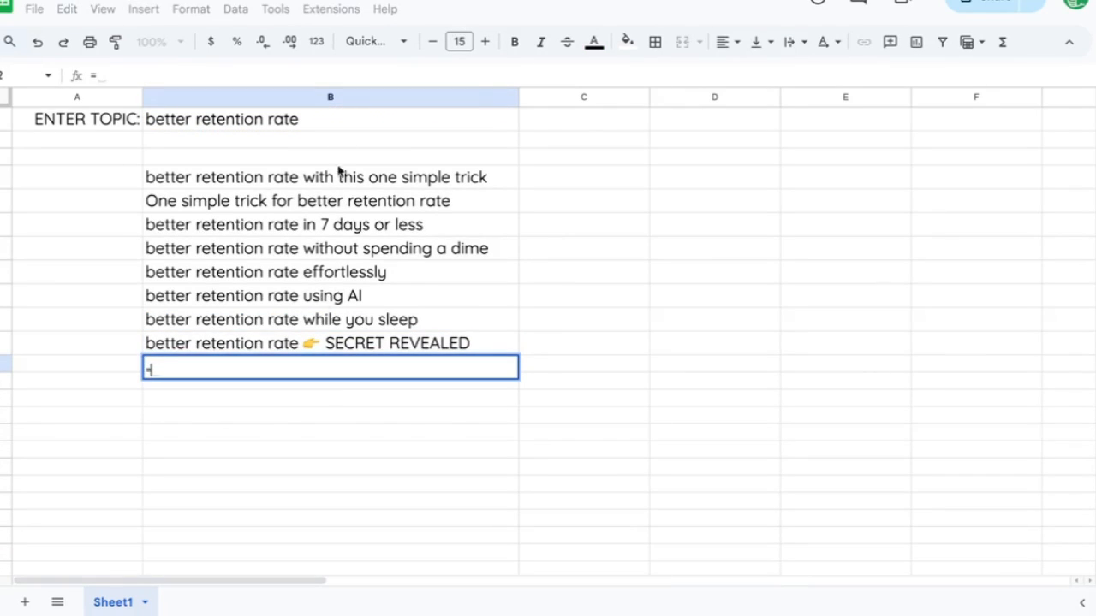
left_click(260, 122)
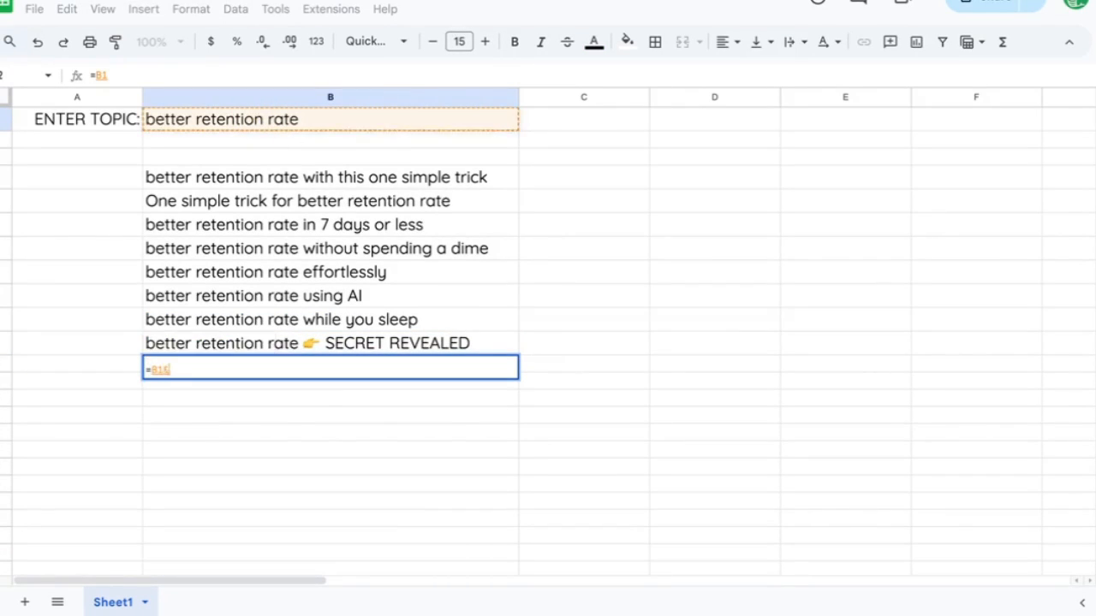
type("&\" FASTER")
type("<<<<<\"")
key("Return")
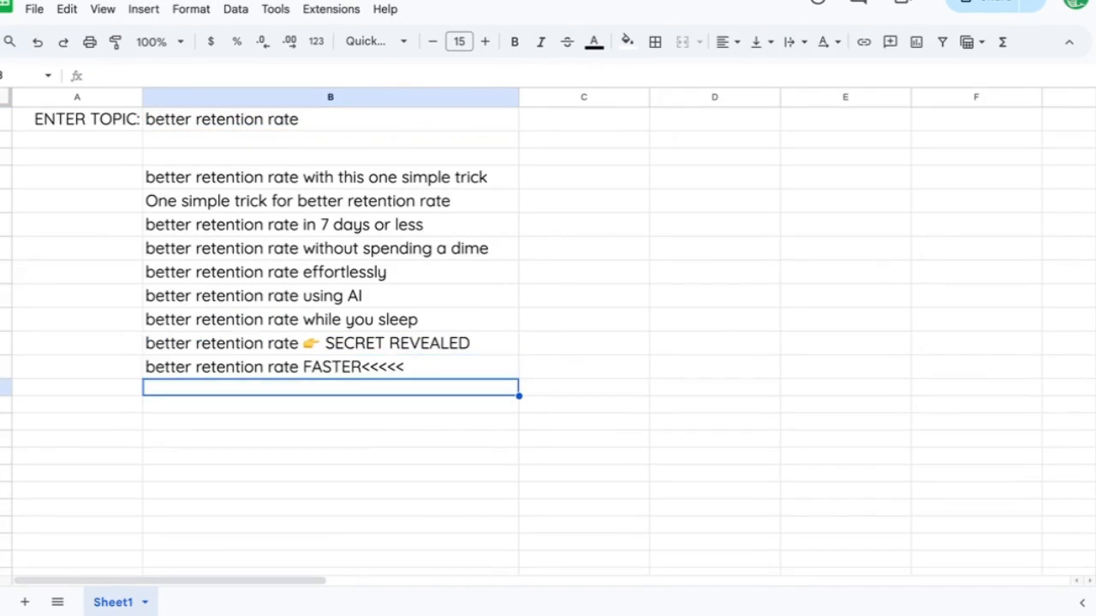
Clear the topic from cell B1
key("Up")
left_click(260, 122)
key("Delete")
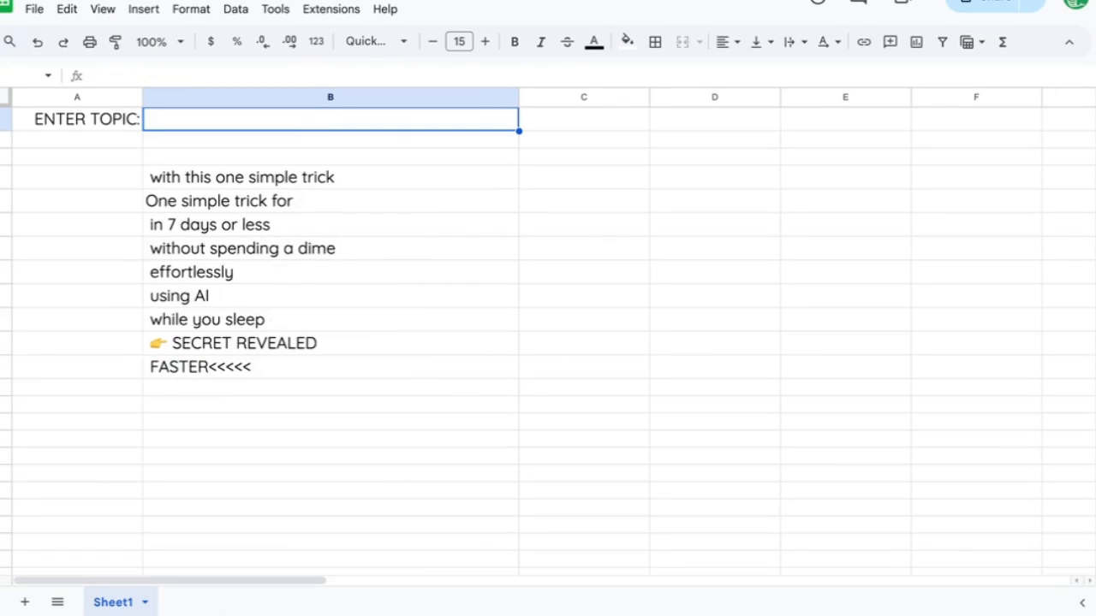
Examine how the headline formulas in column B read with an empty topic cell
key("Down")
key("Down")
key("Down")
key("Down")
key("Down")
key("Down")
key("Down")
key("Down")
key("Down")
key("Down")
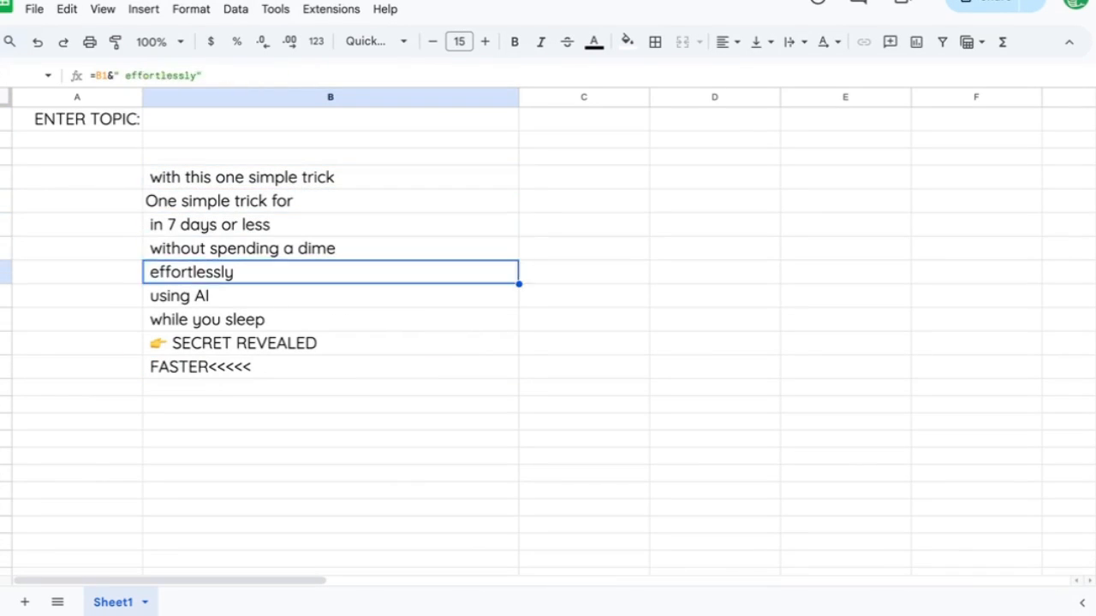
key("Down")
key("Up")
key("Up")
key("Up")
Enter the formula =IF(B1<>"",,"enter something in B1") in cell A2 to prompt for a topic when B1 is empty
left_click(78, 139)
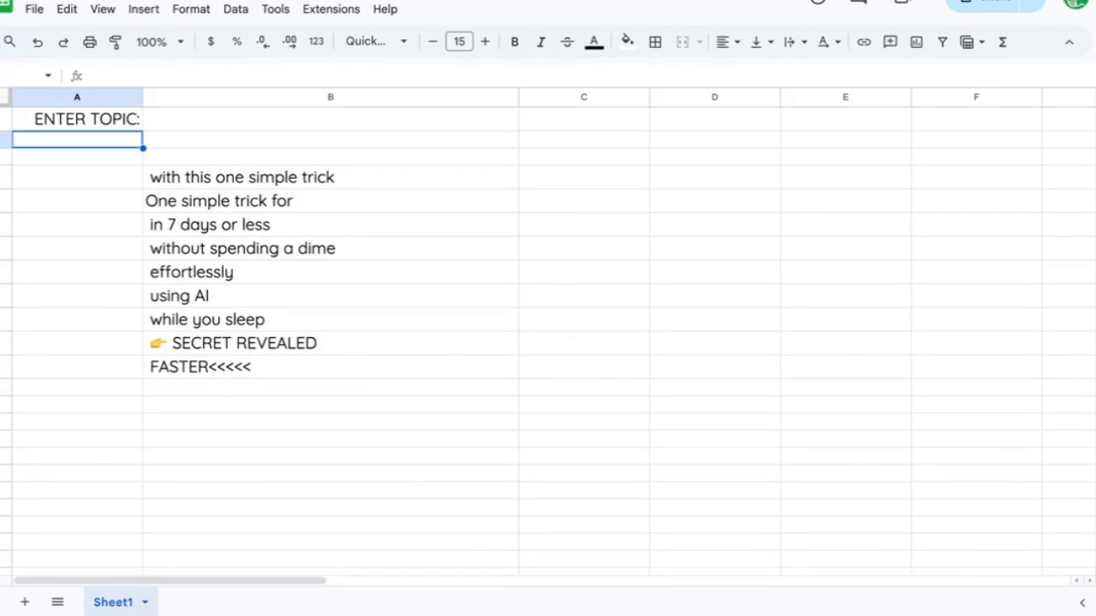
type("=")
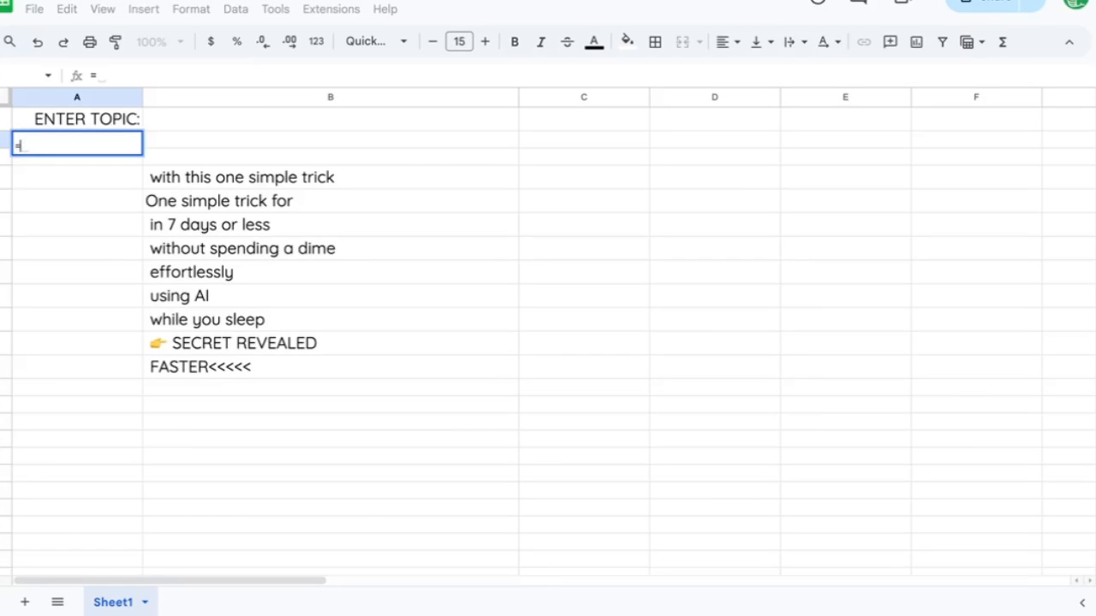
type("IF(")
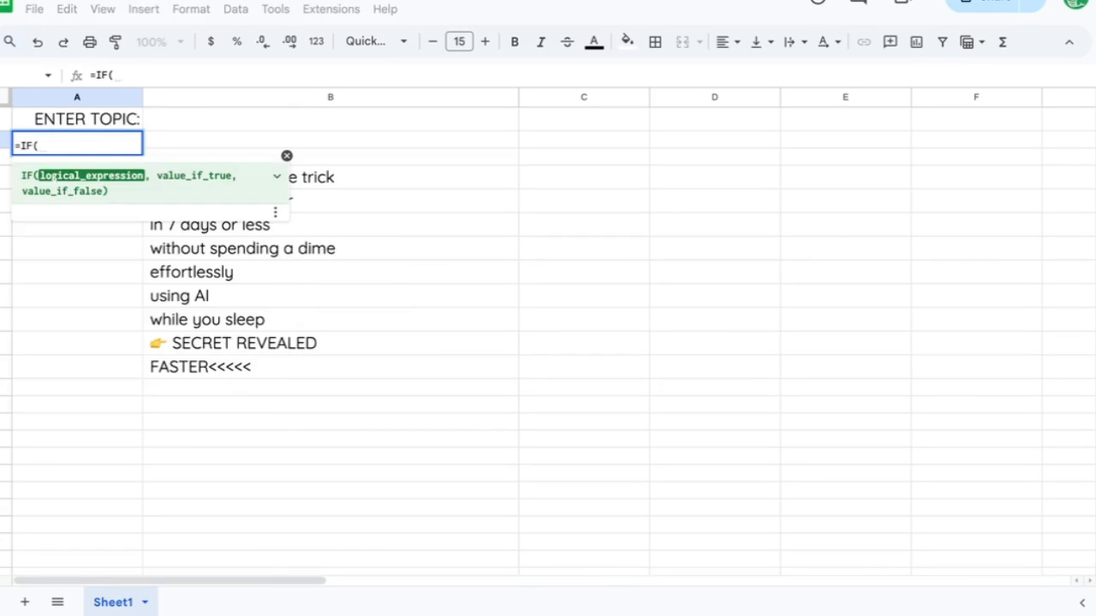
type("B1<>\"")
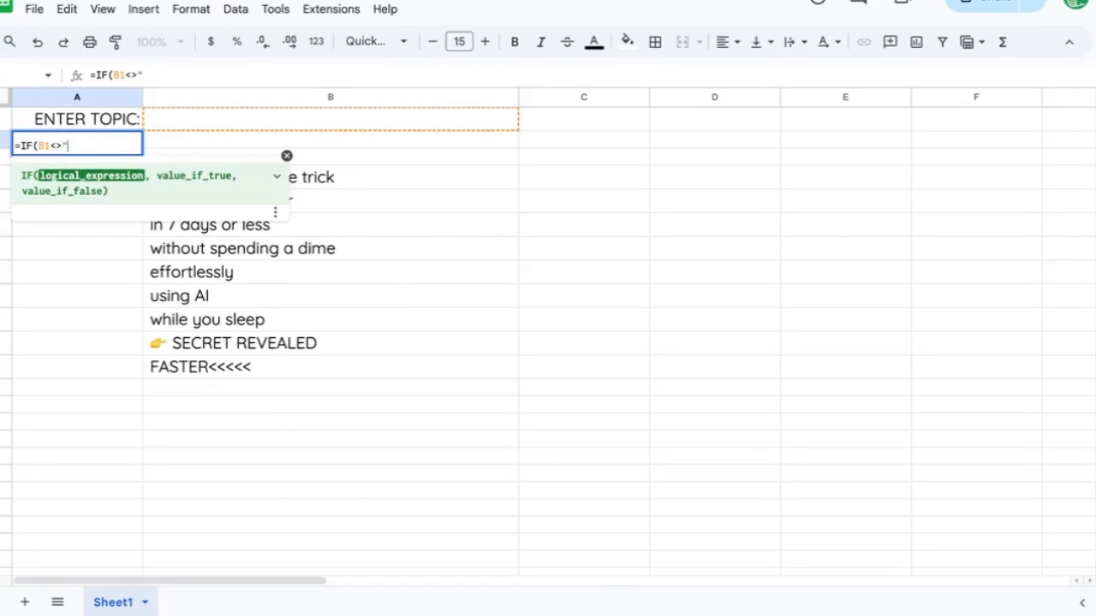
type("\",,enter something")
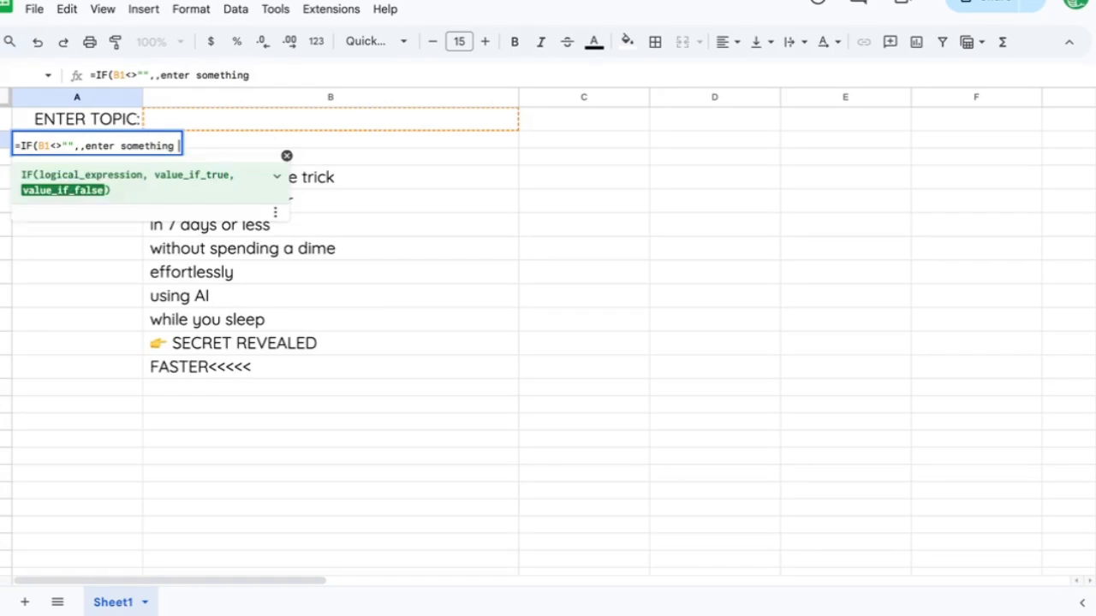
key("BackSpace")
key("BackSpace")
key("BackSpace")
key("BackSpace")
key("BackSpace")
key("BackSpace")
key("BackSpace")
key("BackSpace")
key("BackSpace")
key("BackSpace")
key("BackSpace")
key("BackSpace")
type("\"enter somet")
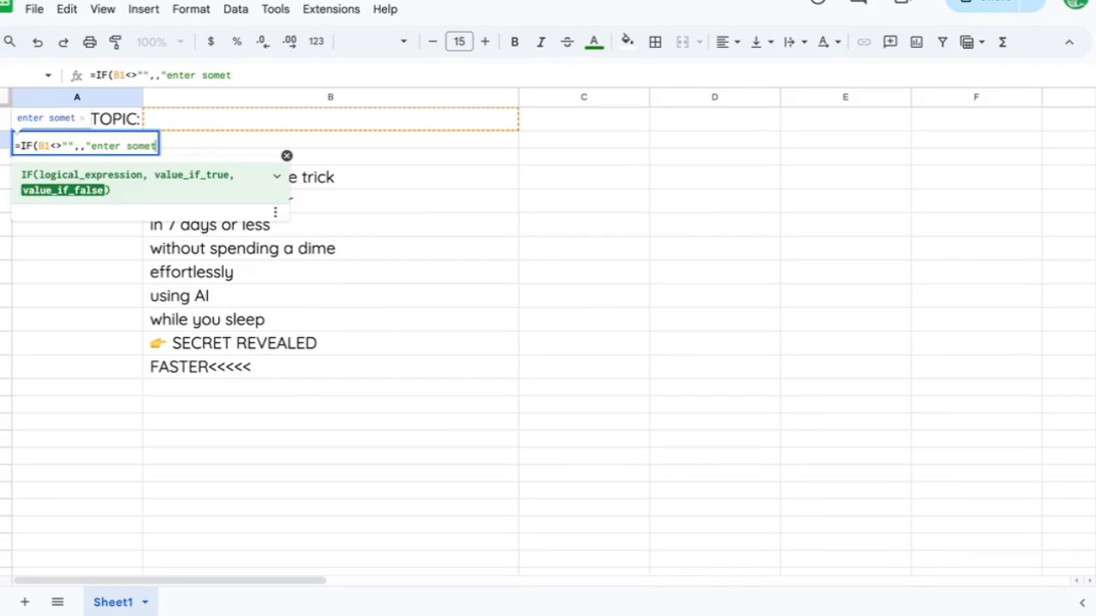
type("hing in B1")
key("Tab")
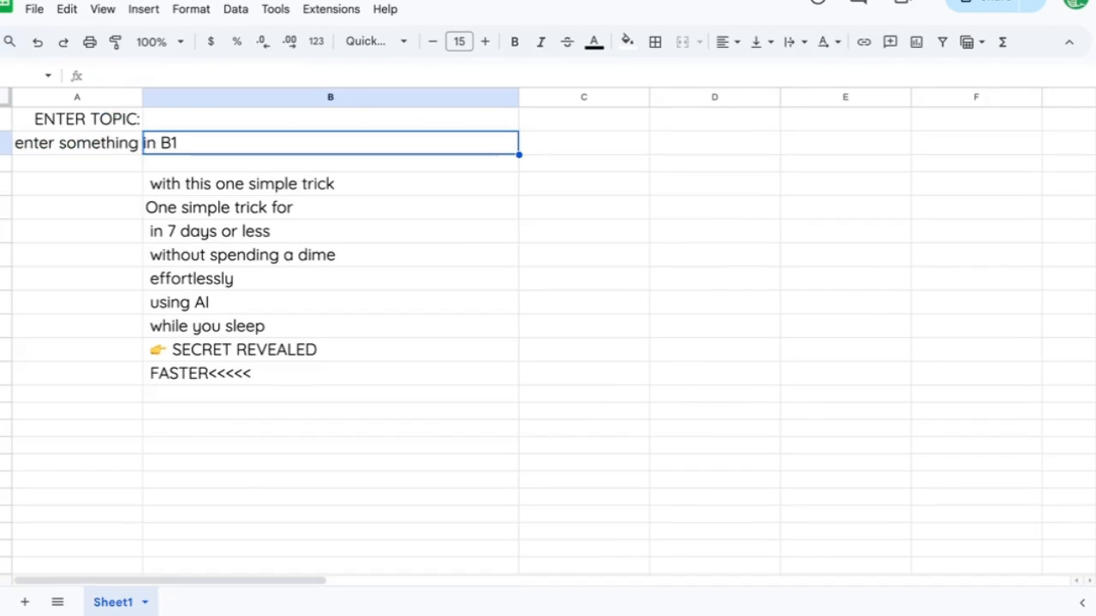
Move the prompt formula from cell A2 to cell B2
key("Left")
key("ctrl+x")
key("Right")
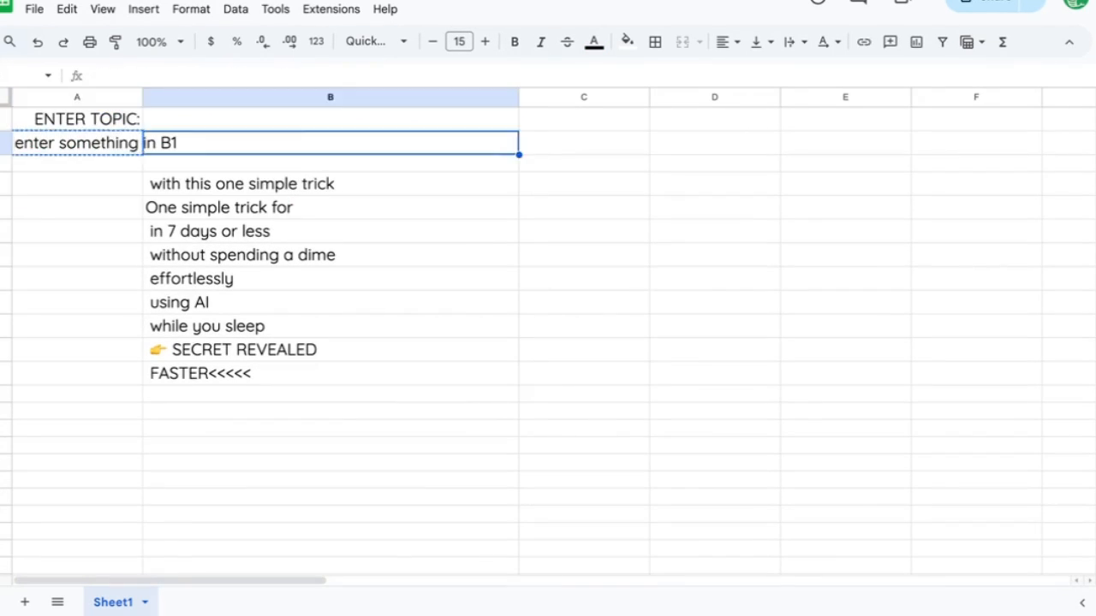
key("ctrl+v")
key("Up")
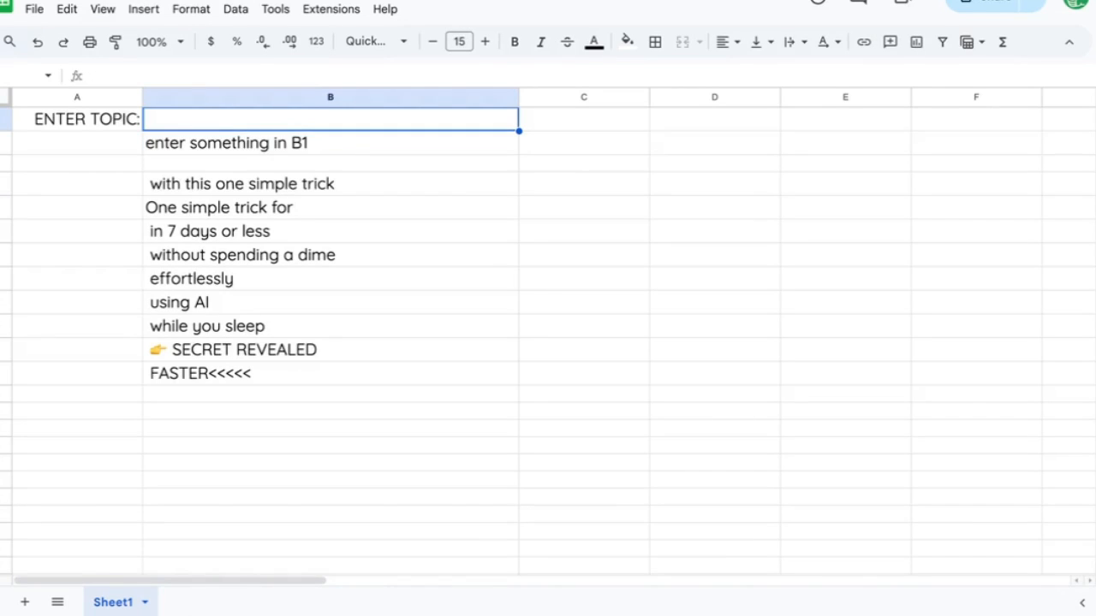
Add a space and the 👆 emoji to the end of the prompt text in the B2 formula
left_click(318, 148)
double_click(318, 147)
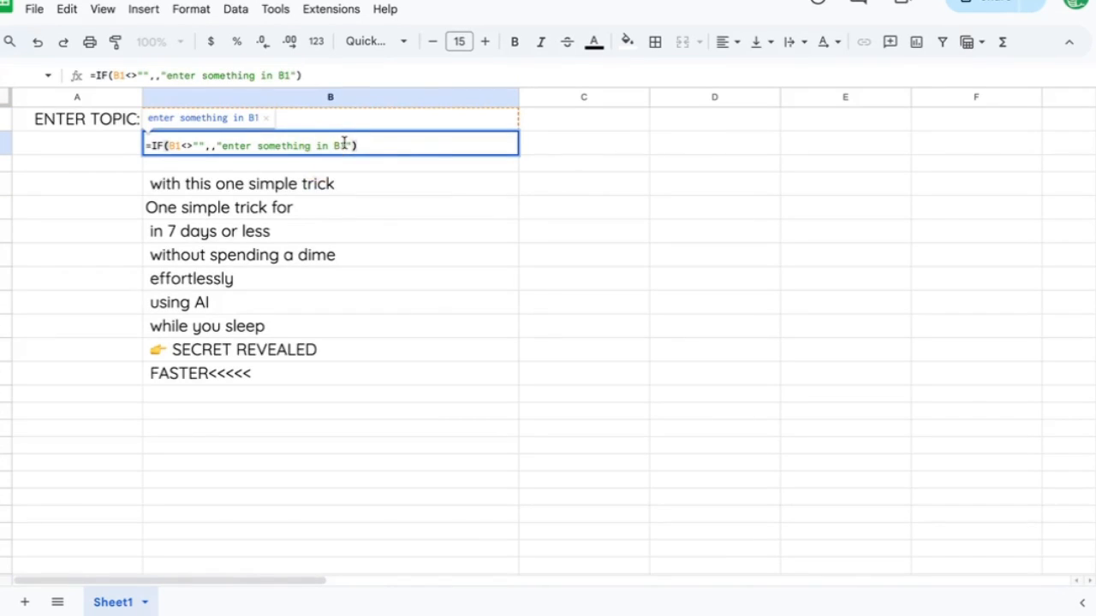
left_click(346, 144)
key("ctrl+super+space")
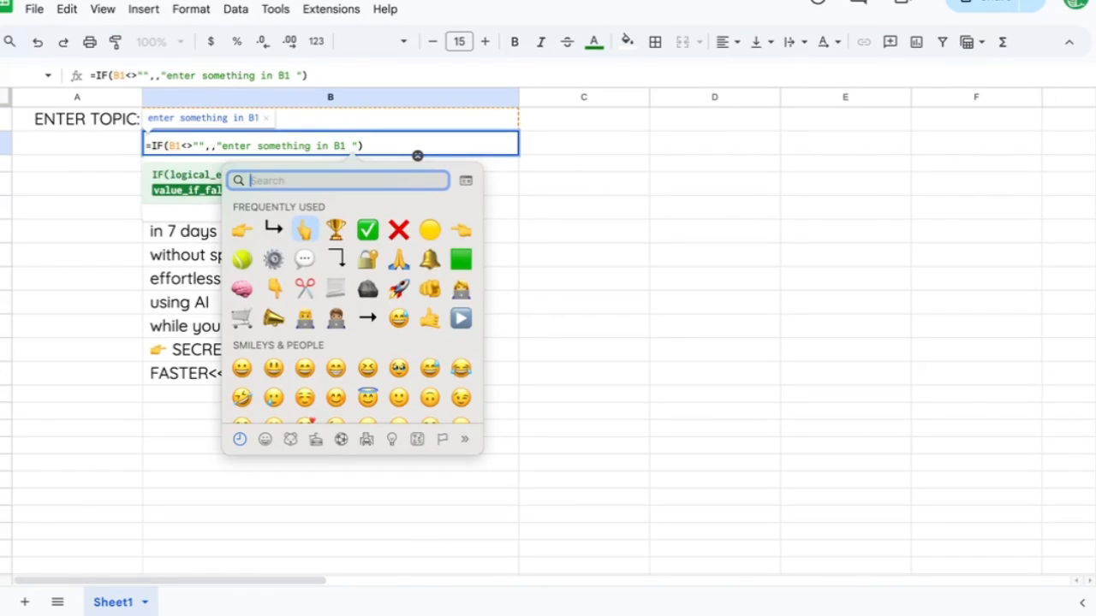
left_click(304, 230)
key("Return")
Enter "okay" as the topic in cell B1
key("Up")
key("Up")
type("okay")
key("Return")
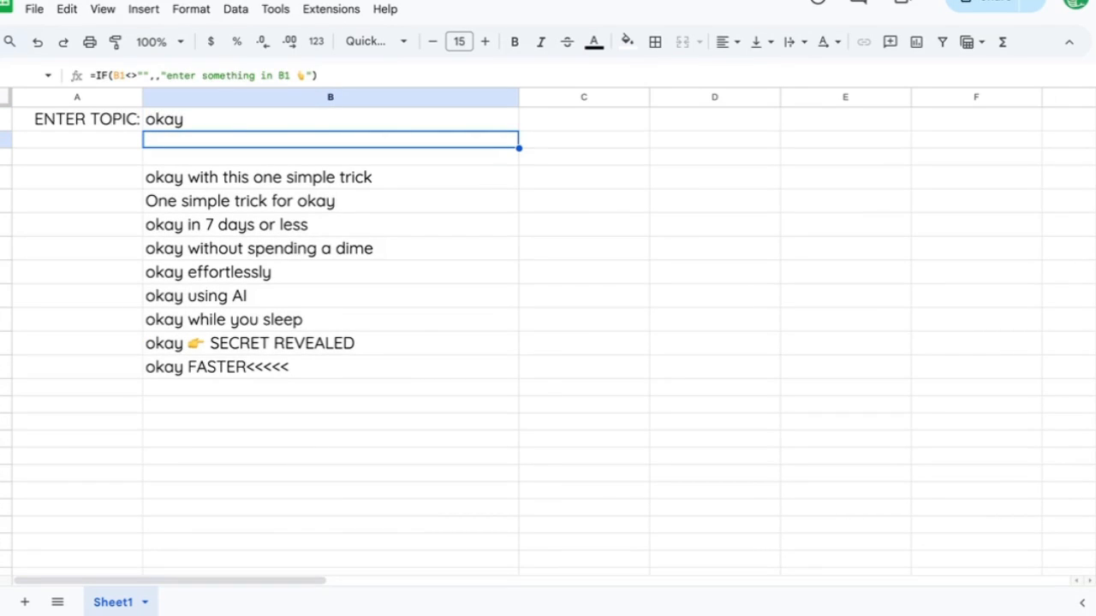
Examine the prompt formula in B2 and the headline formulas below it with the topic filled in
double_click(238, 146)
key("Escape")
key("Down")
key("Down")
key("Down")
key("Down")
key("Down")
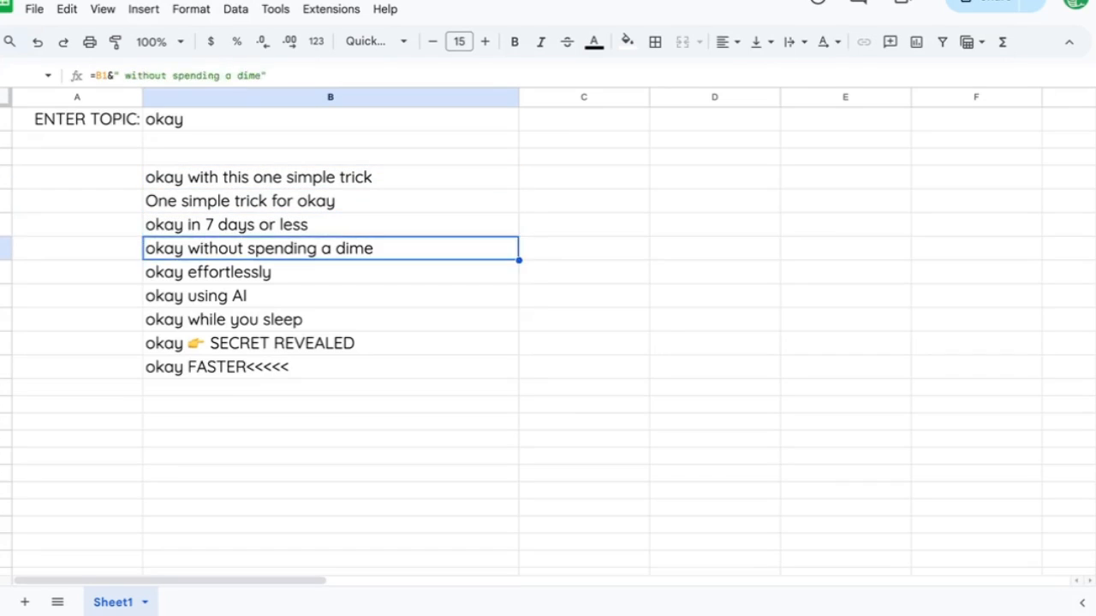
key("Down")
key("Down")
key("Down")
key("Down")
key("Up")
key("Up")
key("Up")
key("Up")
key("ctrl+Up")
left_click_drag(291, 225, 288, 339)
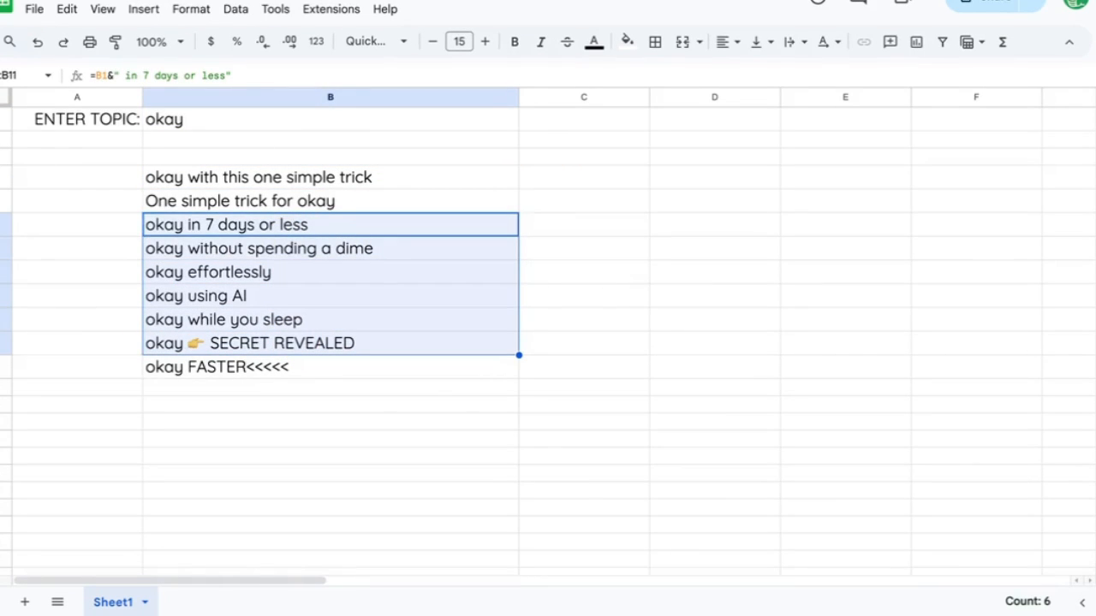